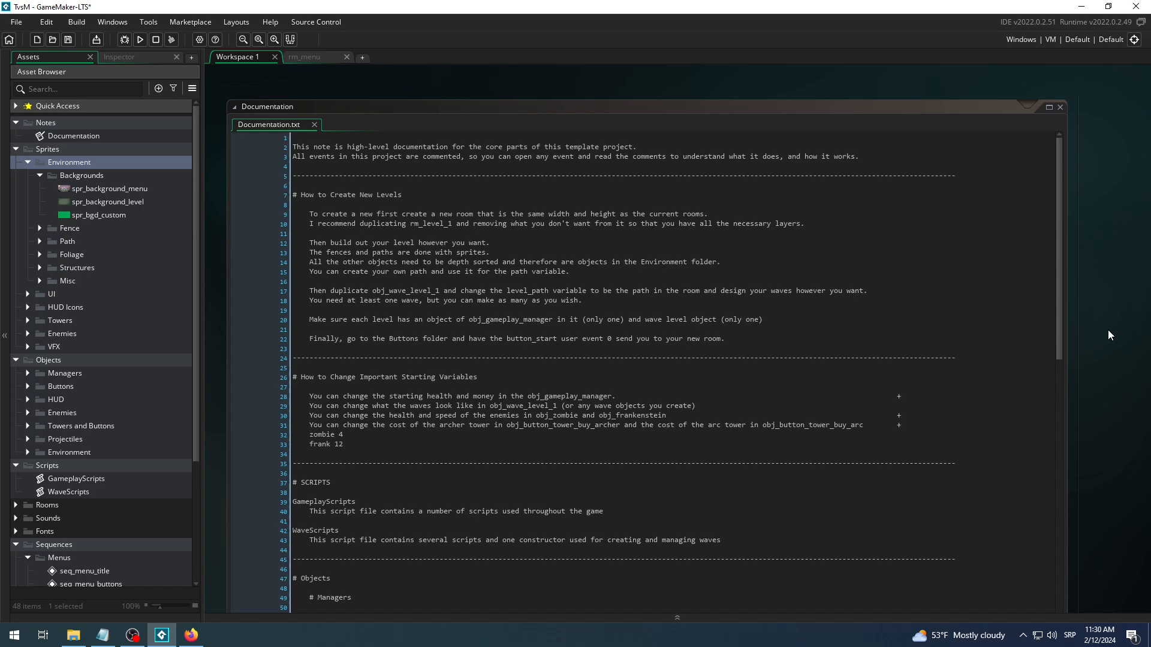
Switch to the browser to view the YouTube channel's latest videos, and return to GameMaker
click(190, 635)
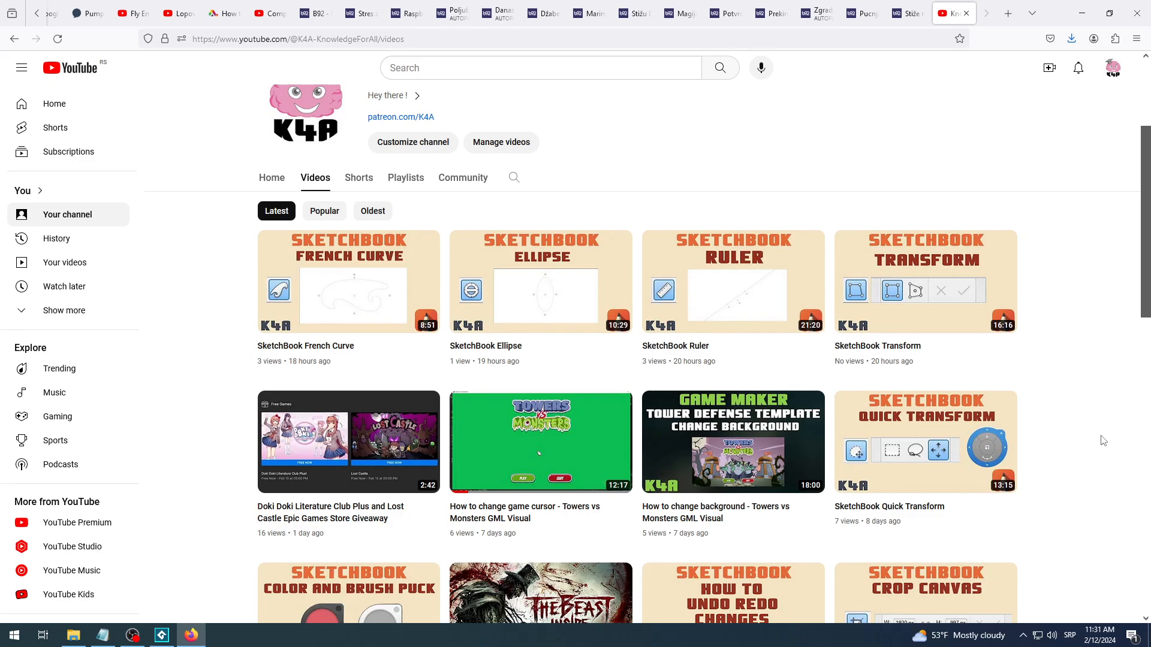
mouse_move(730, 471)
click(1082, 13)
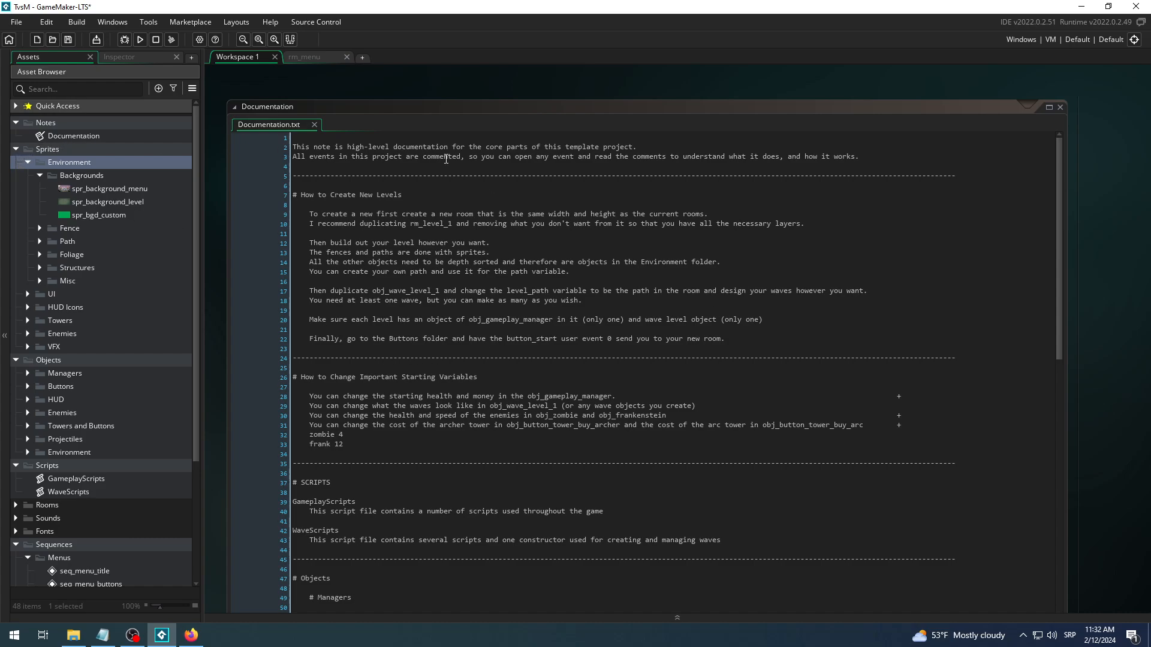
Skim the project documentation, view the rm_menu room, and return to the documentation workspace
scroll(877, 339, down, 10)
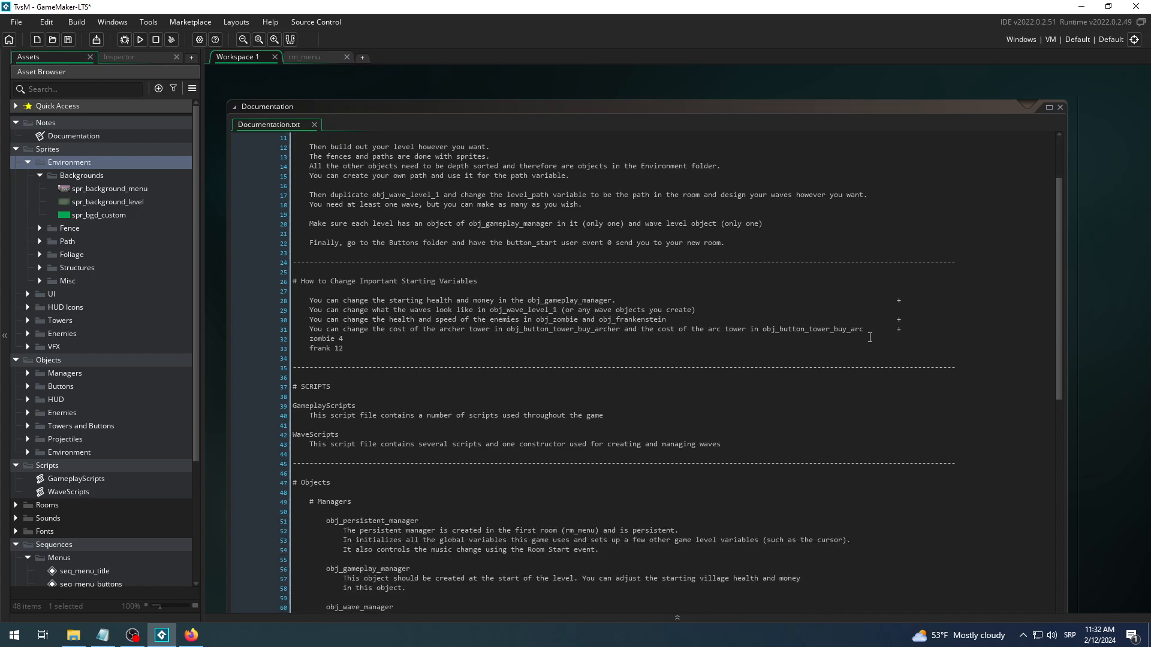
scroll(872, 345, up, 10)
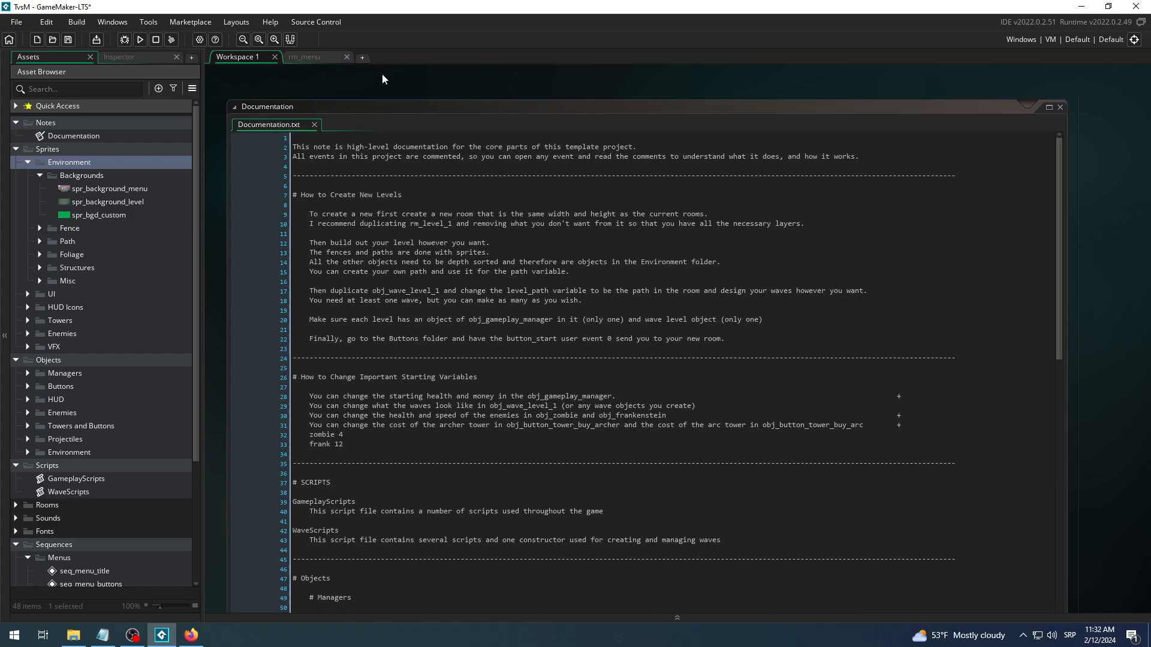
click(306, 57)
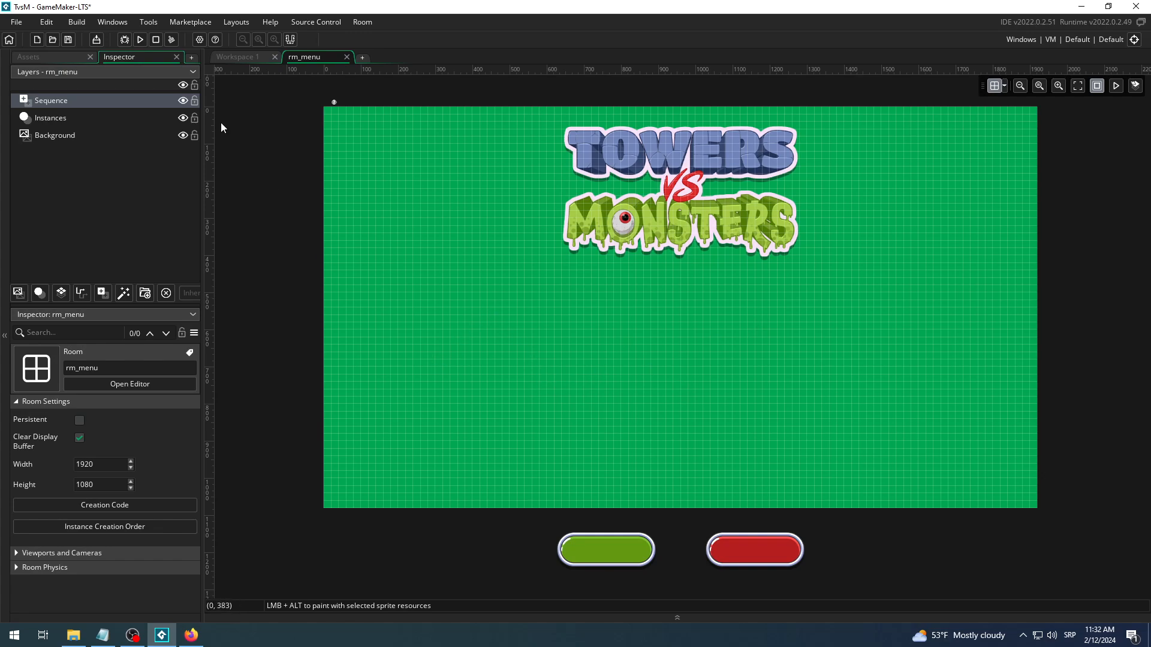
click(223, 57)
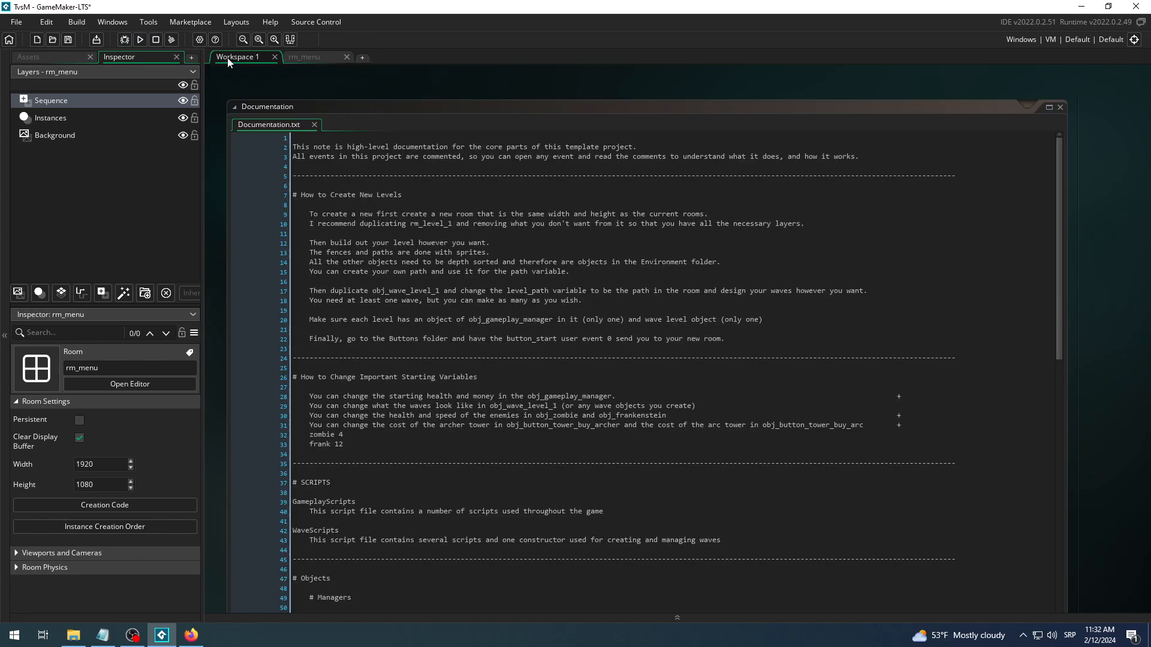
Collapse the Sequences, Scripts and Objects groups in the asset browser, and open the rm_level_1 room for editing
click(43, 58)
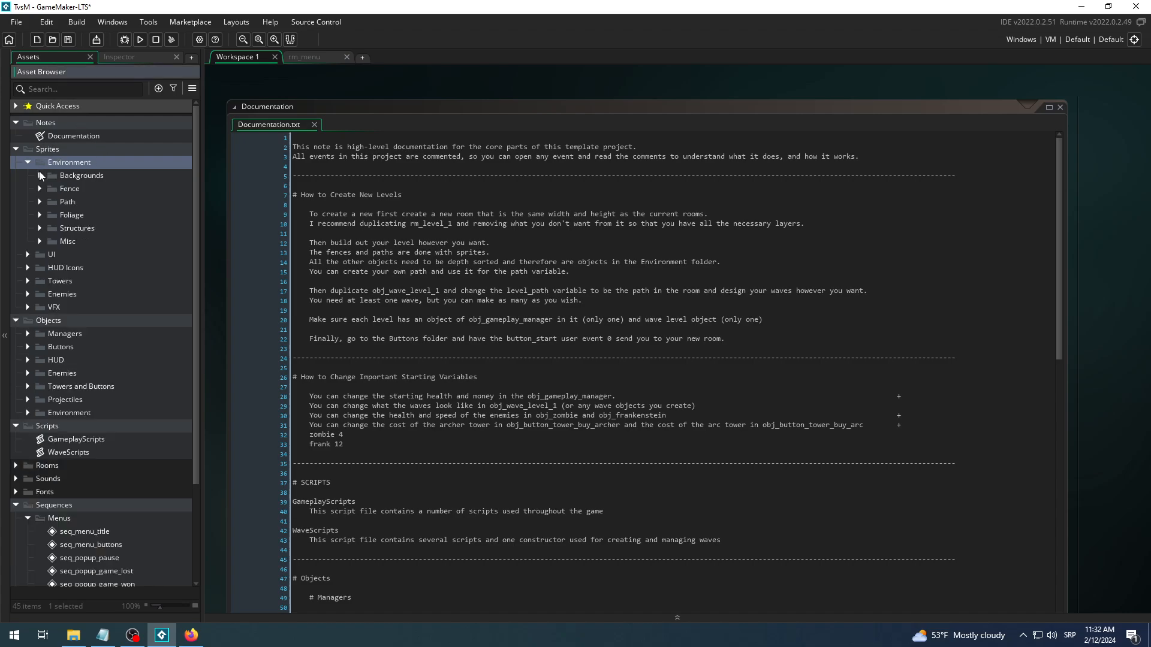
click(40, 175)
click(40, 175)
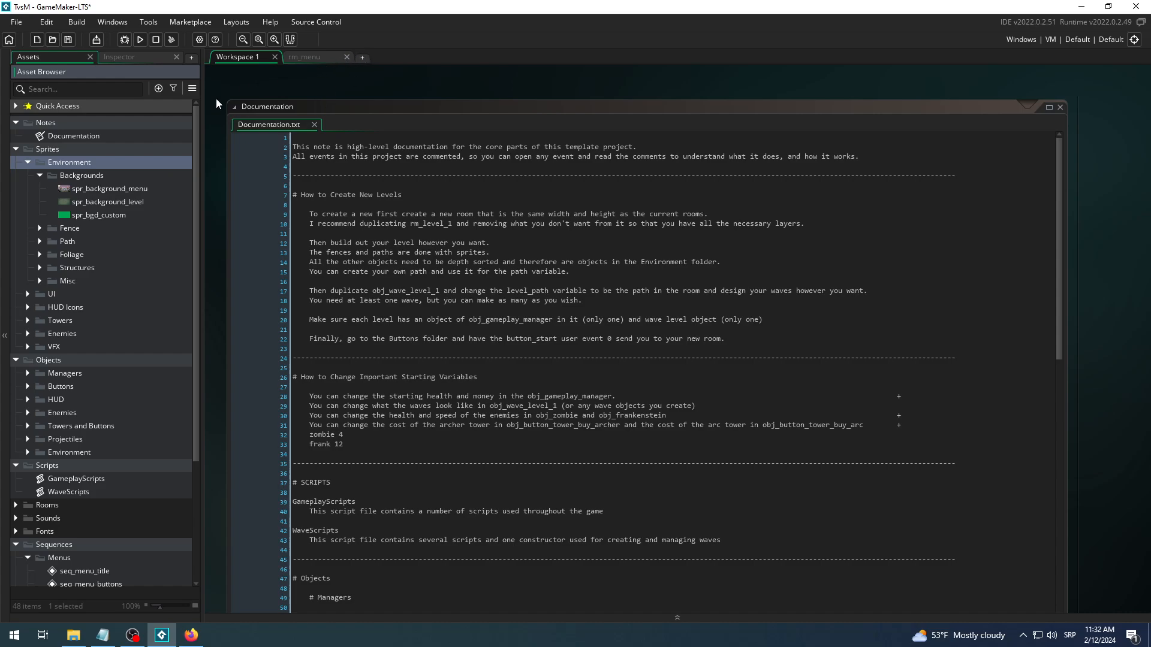
scroll(111, 253, down, 5)
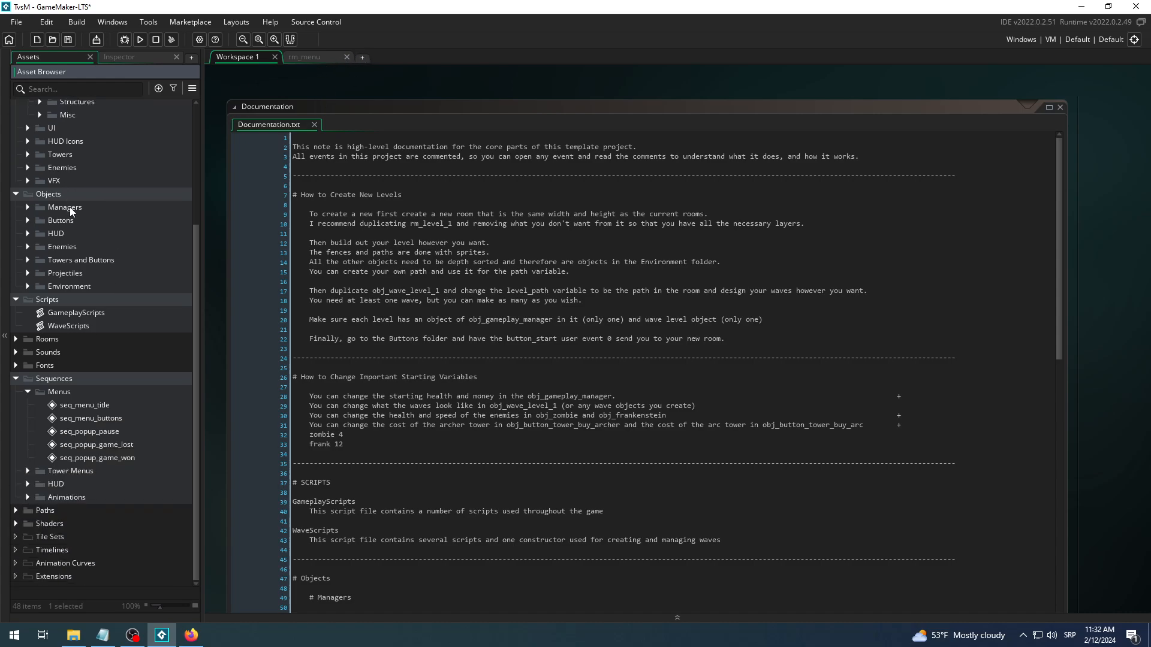
click(28, 391)
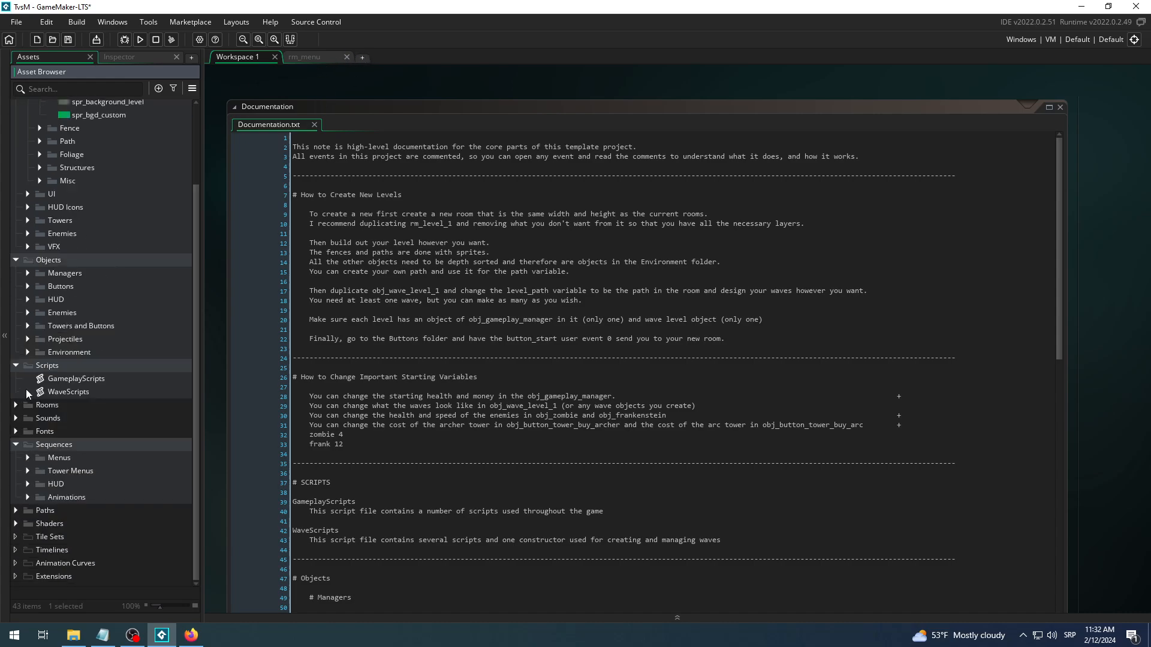
click(16, 445)
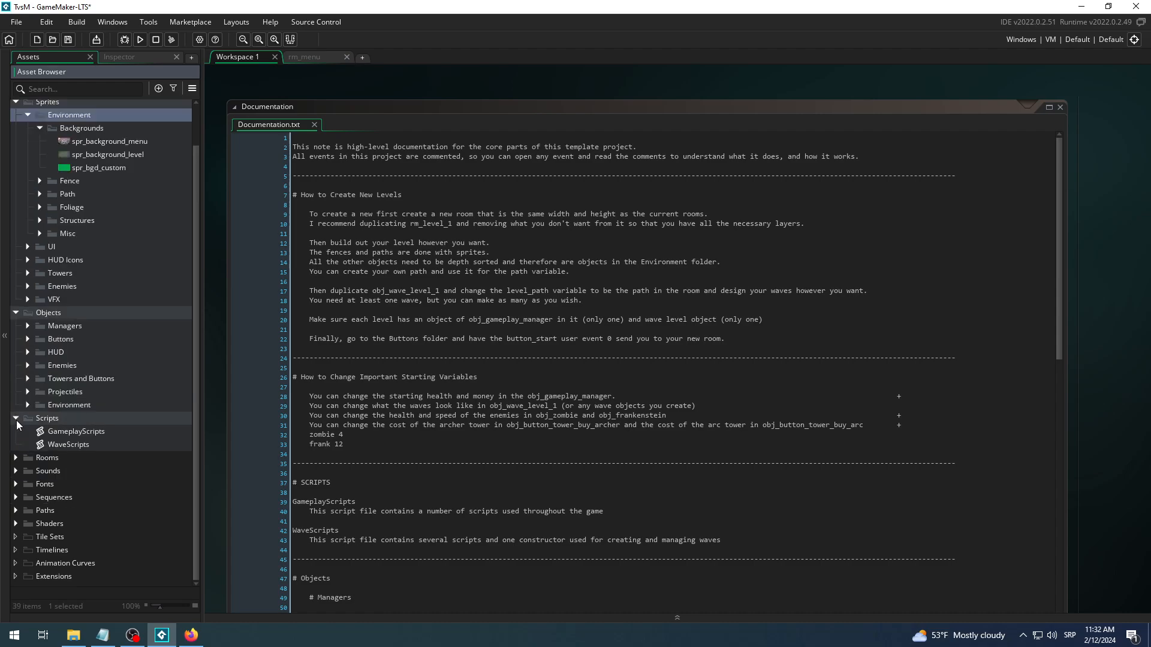
click(16, 419)
click(15, 341)
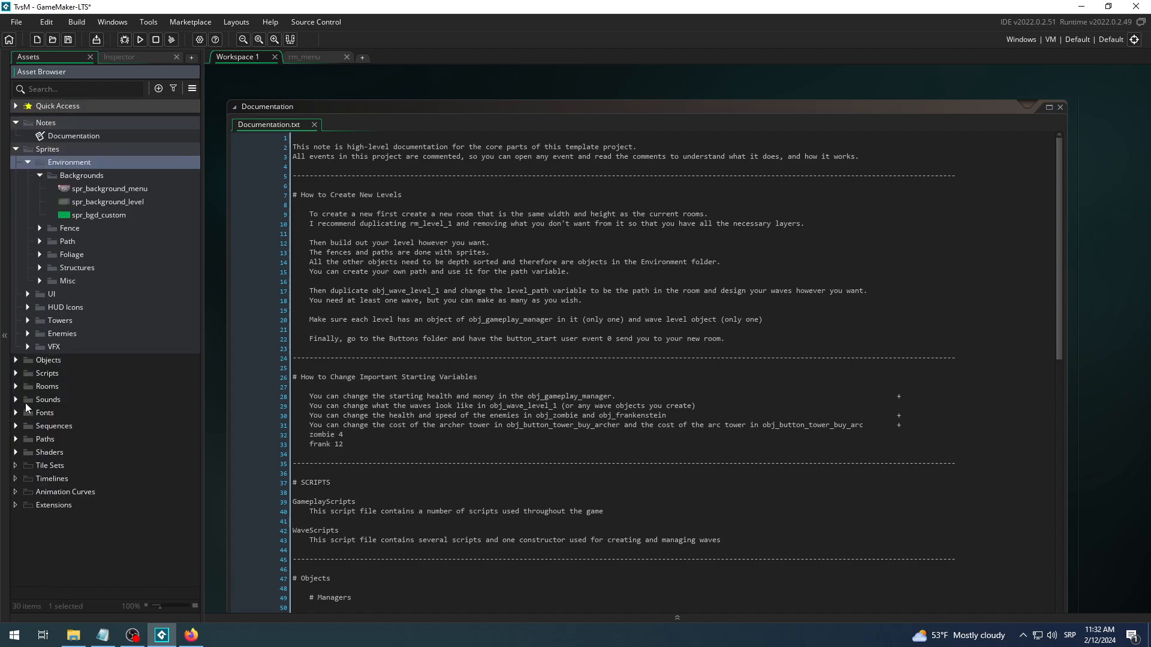
click(16, 385)
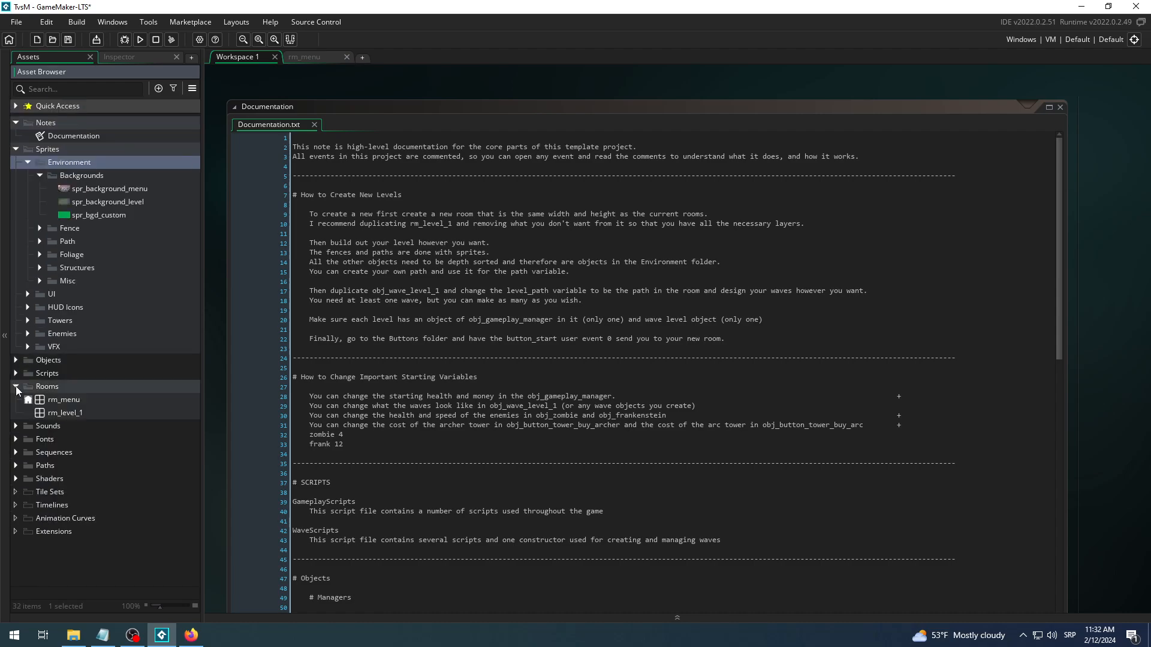
double_click(76, 412)
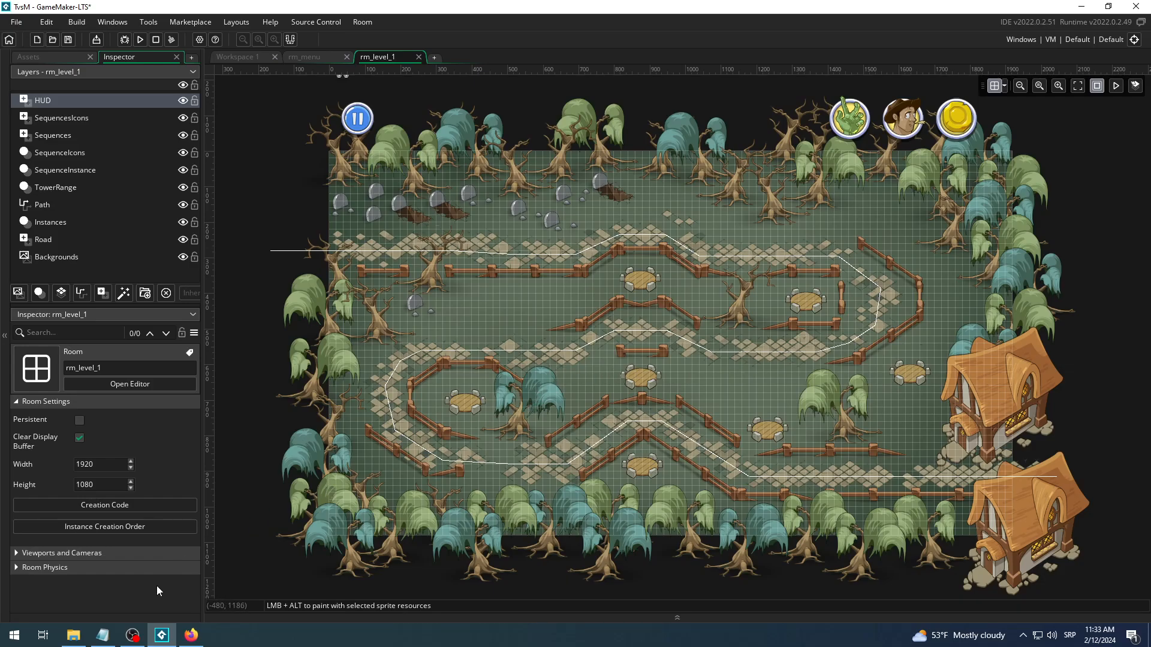
click(132, 638)
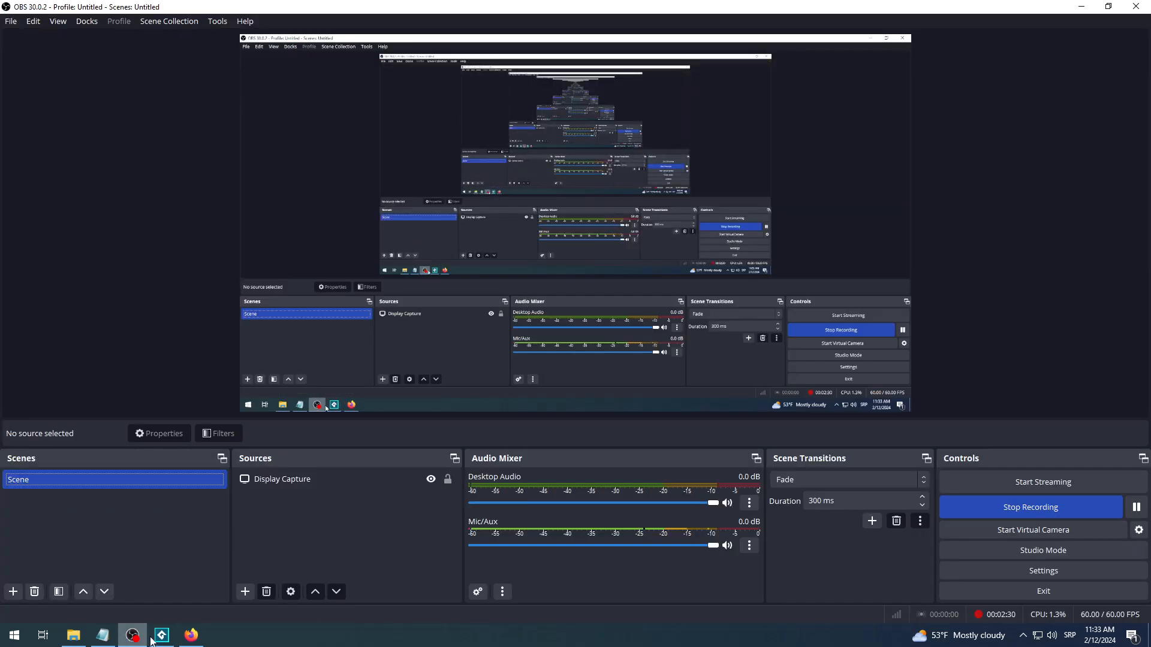
click(163, 639)
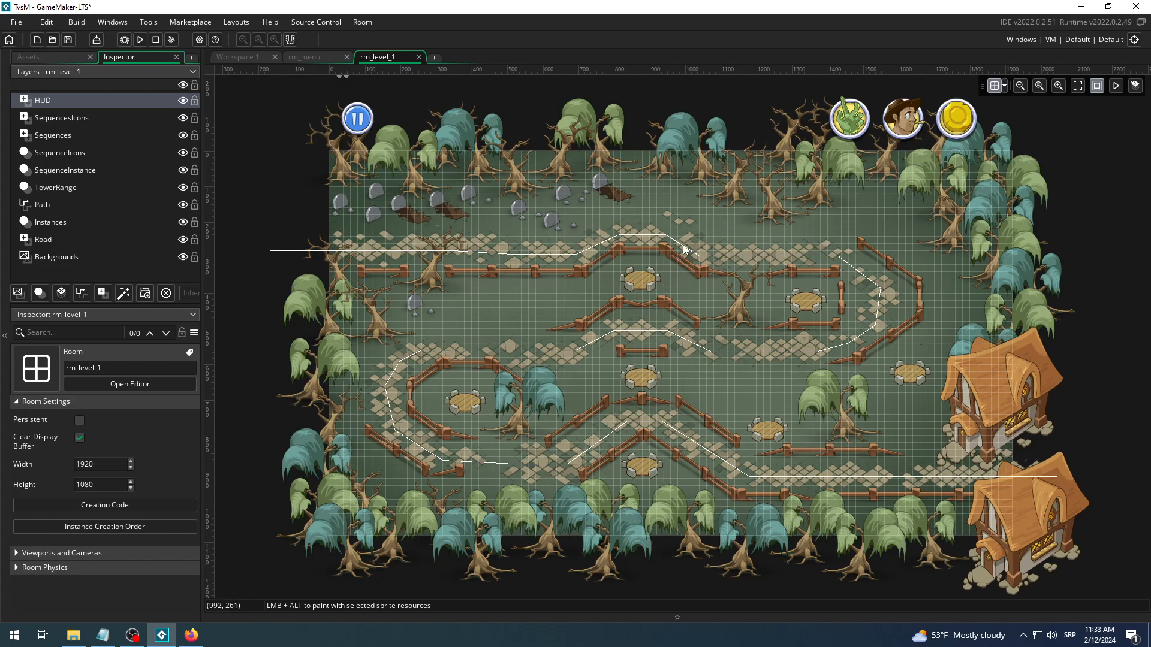
scroll(682, 245, up, 1)
scroll(681, 243, down, 1)
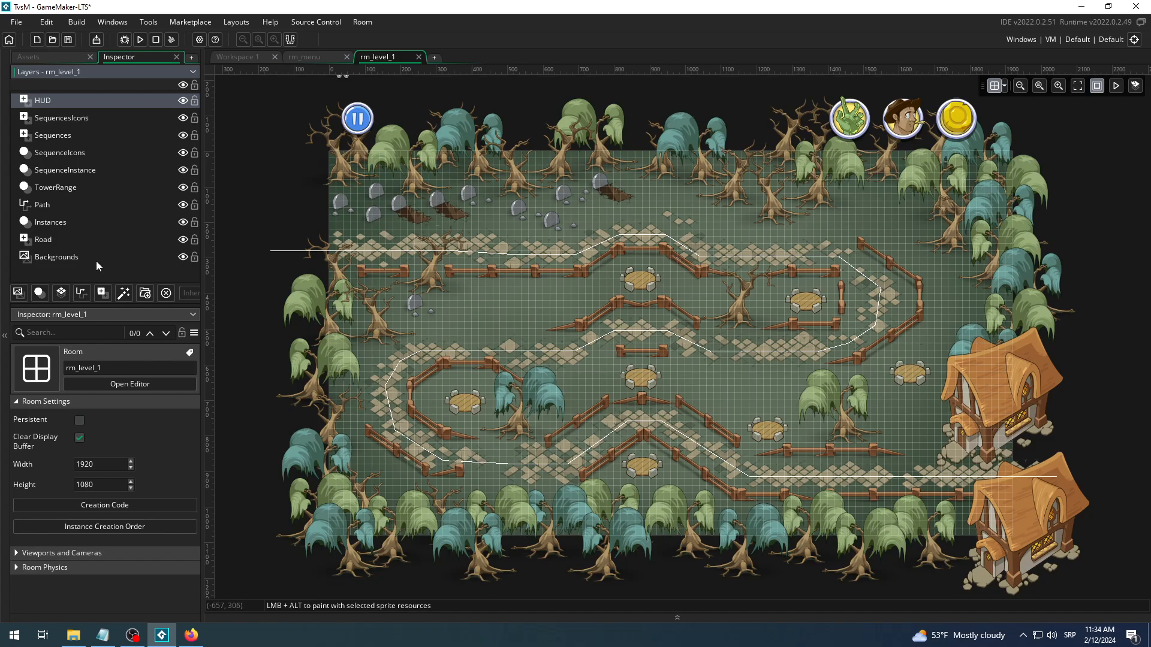
Toggle the visibility of the Backgrounds layer in rm_level_1, leaving the layer hidden
click(182, 257)
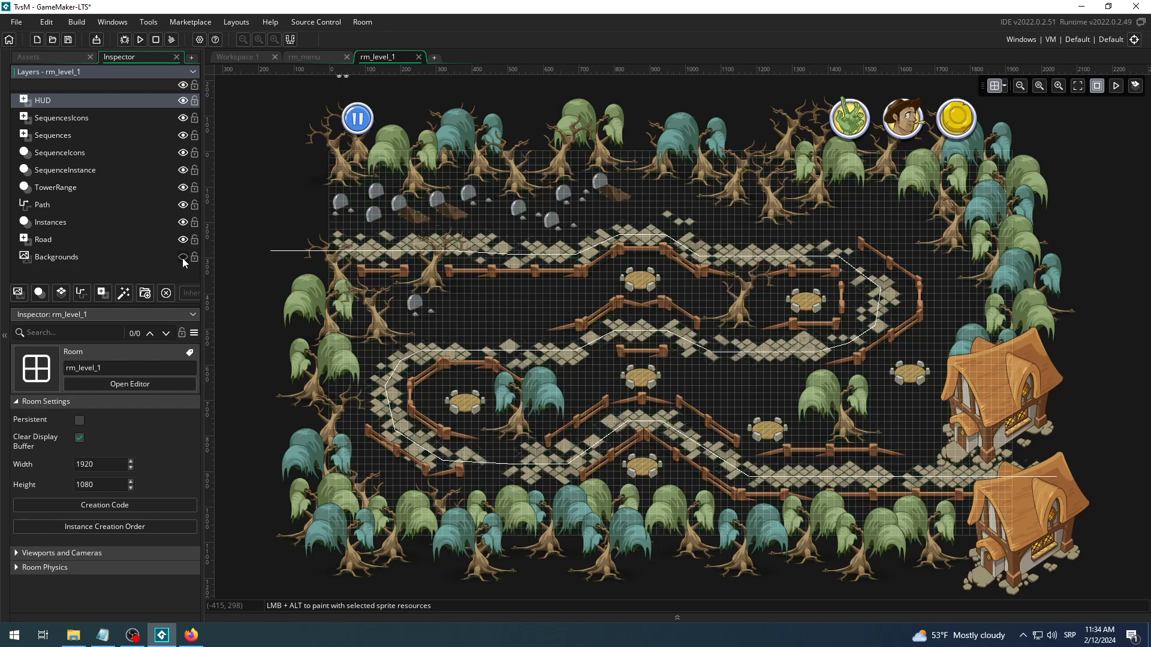
click(183, 258)
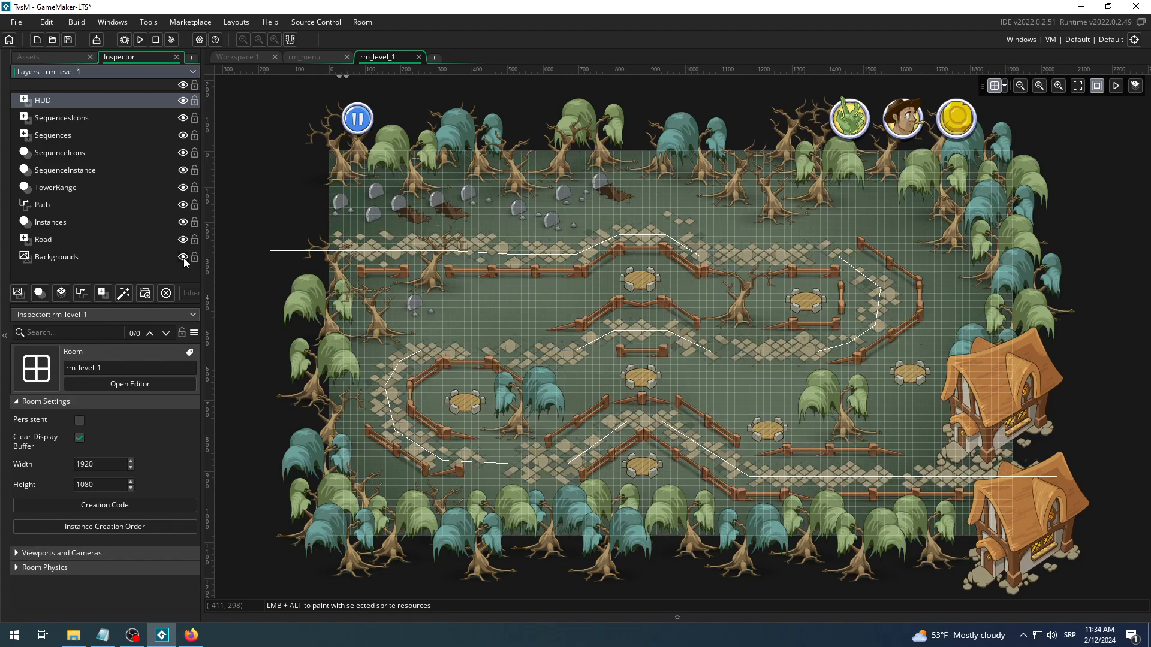
click(183, 258)
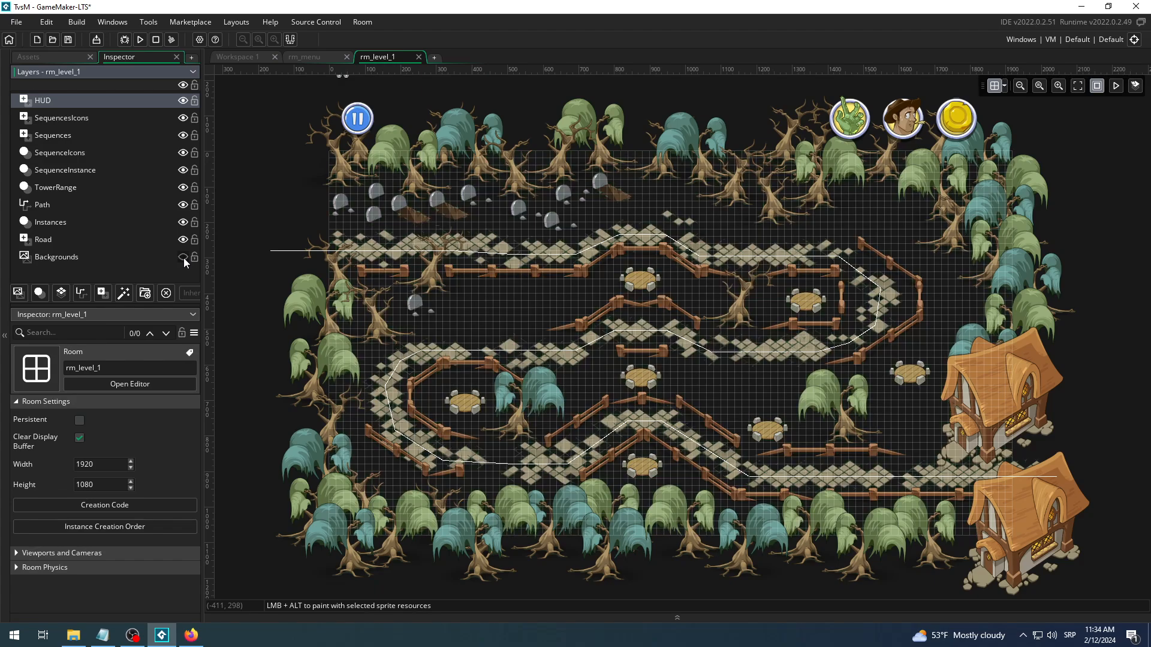
click(183, 258)
click(183, 258)
Run the game, play the first level to check its background, and close both the game and the output area
click(141, 40)
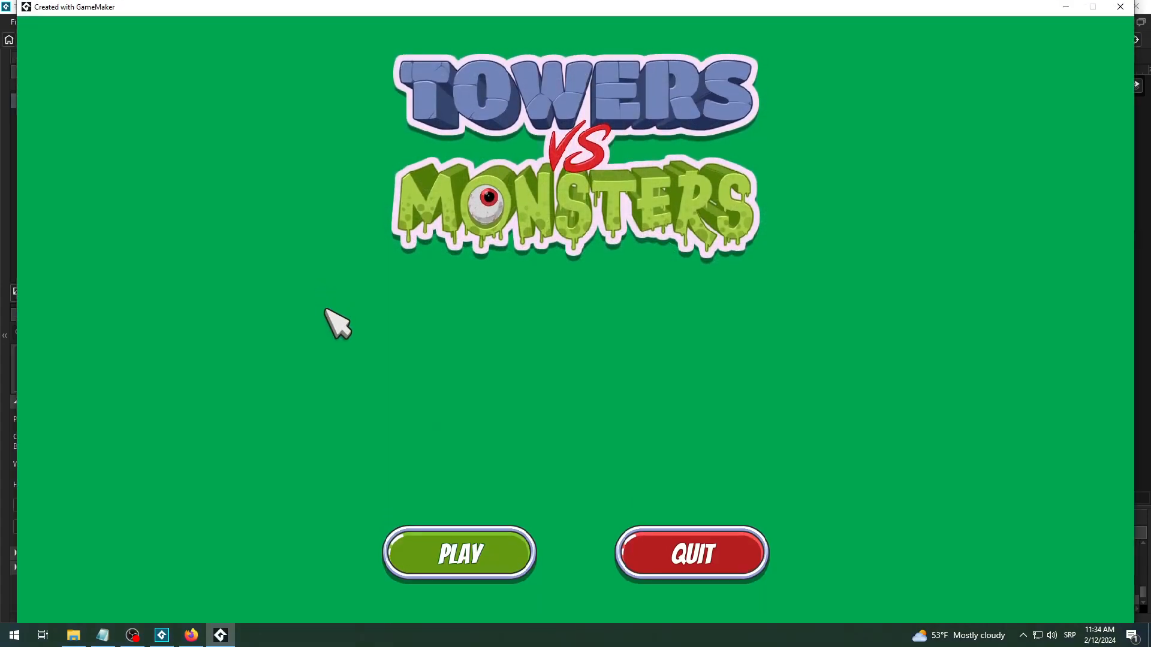
click(482, 557)
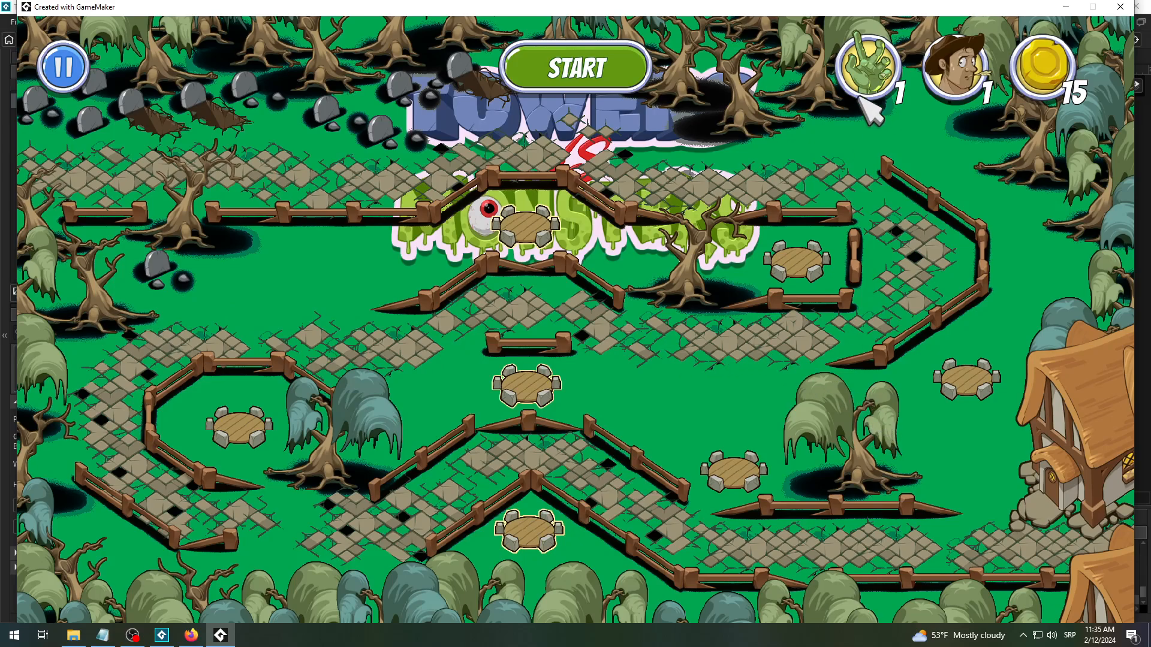
double_click(788, 14)
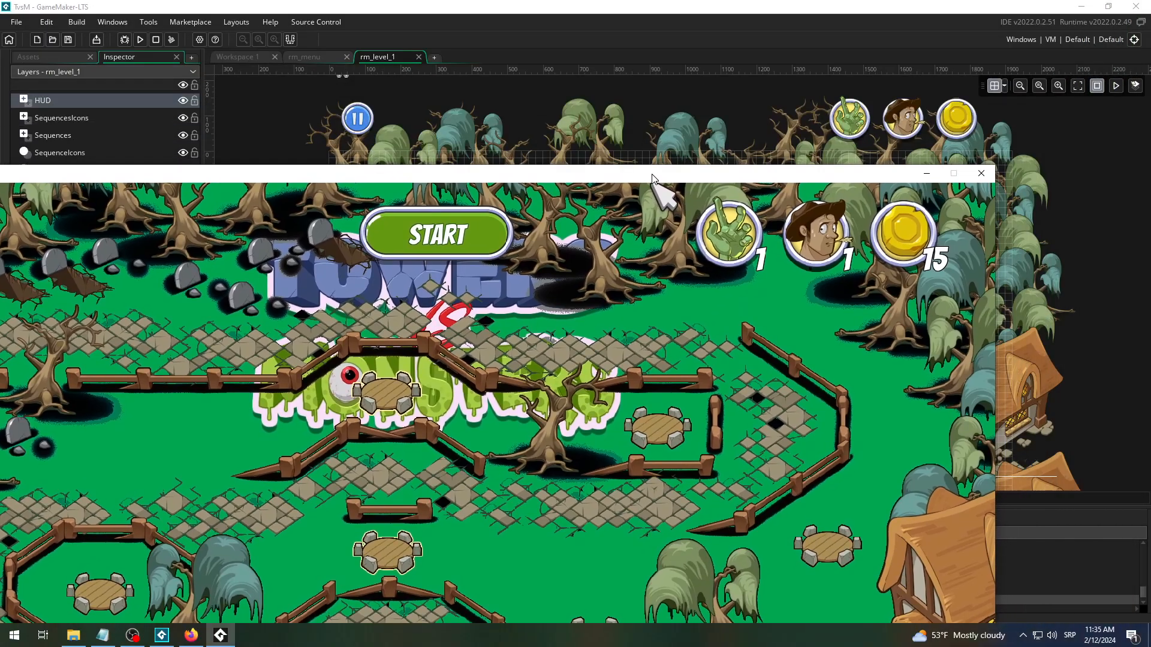
click(981, 175)
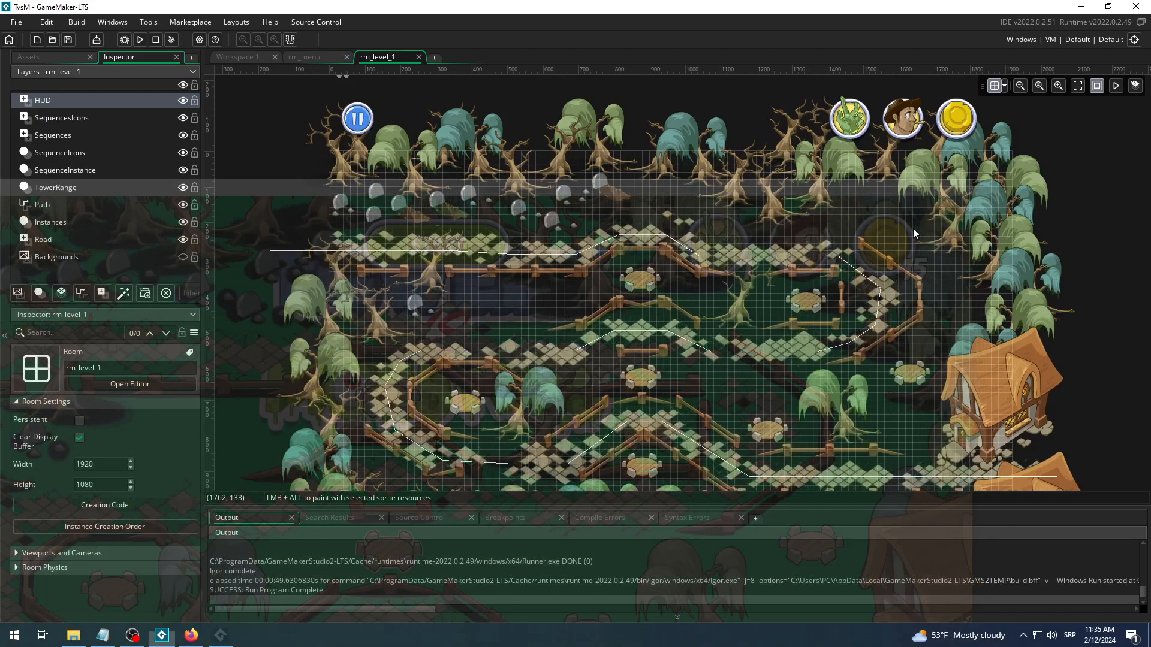
click(494, 617)
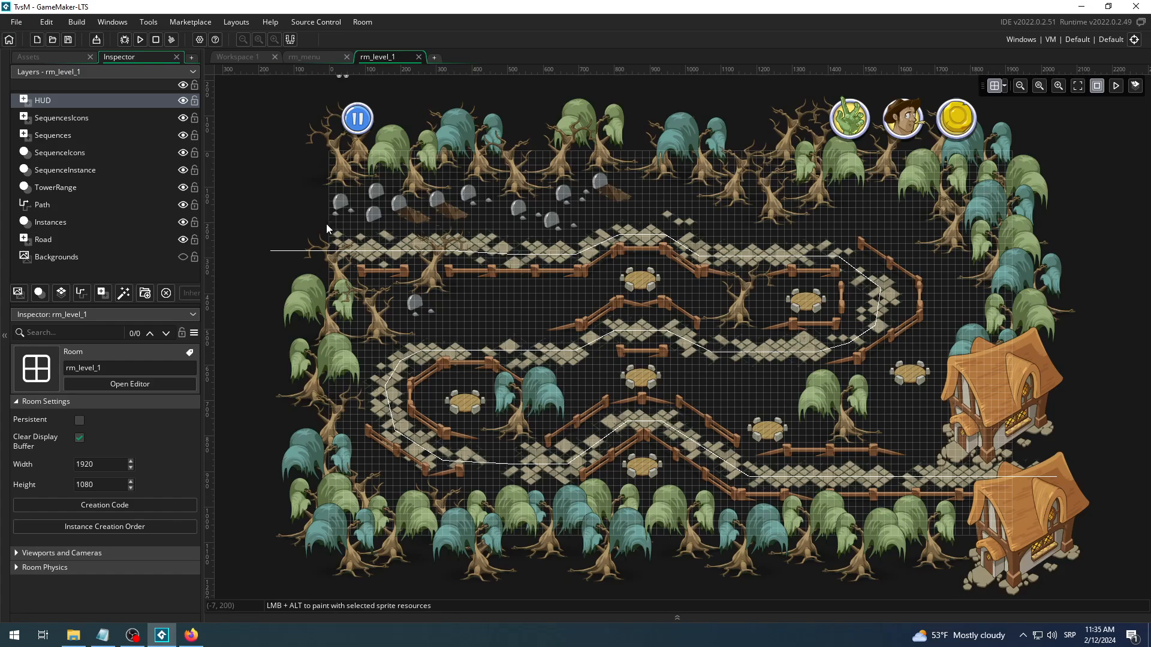
Make the Backgrounds layer of rm_level_1 visible again
click(183, 257)
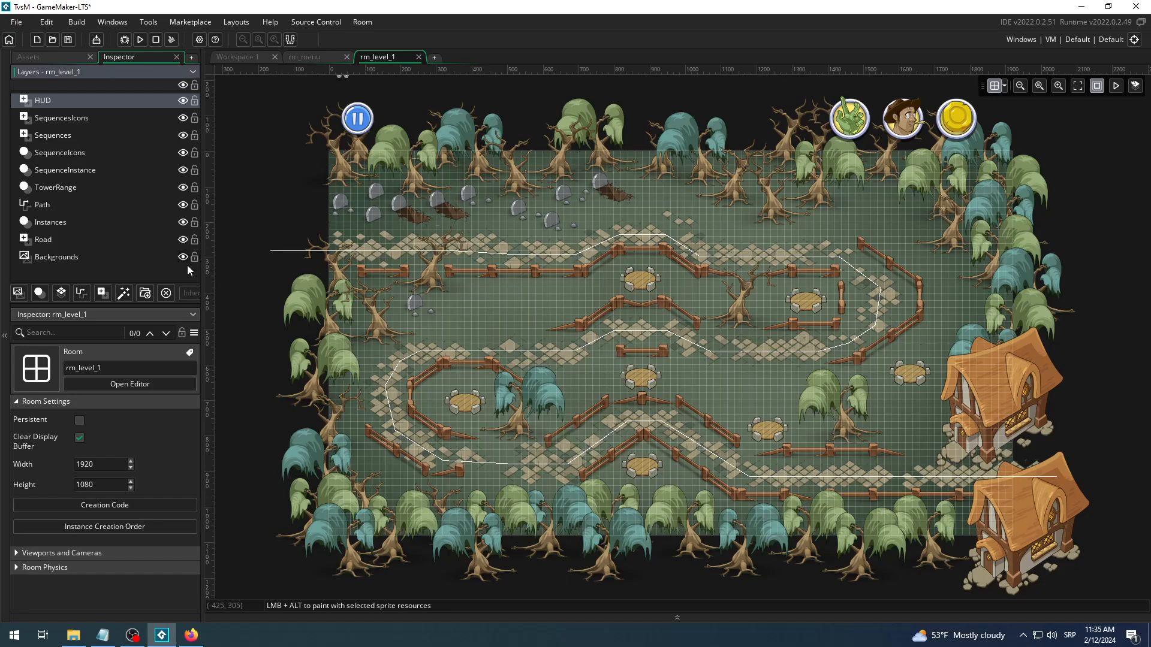
click(183, 257)
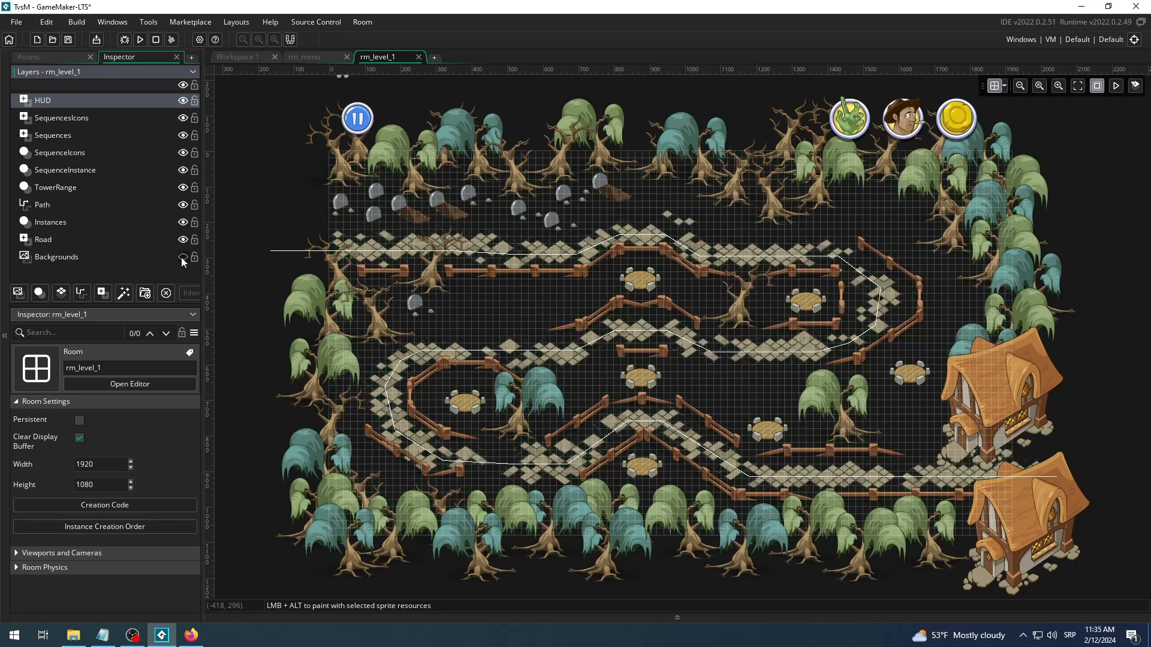
click(183, 257)
scroll(454, 289, up, 10)
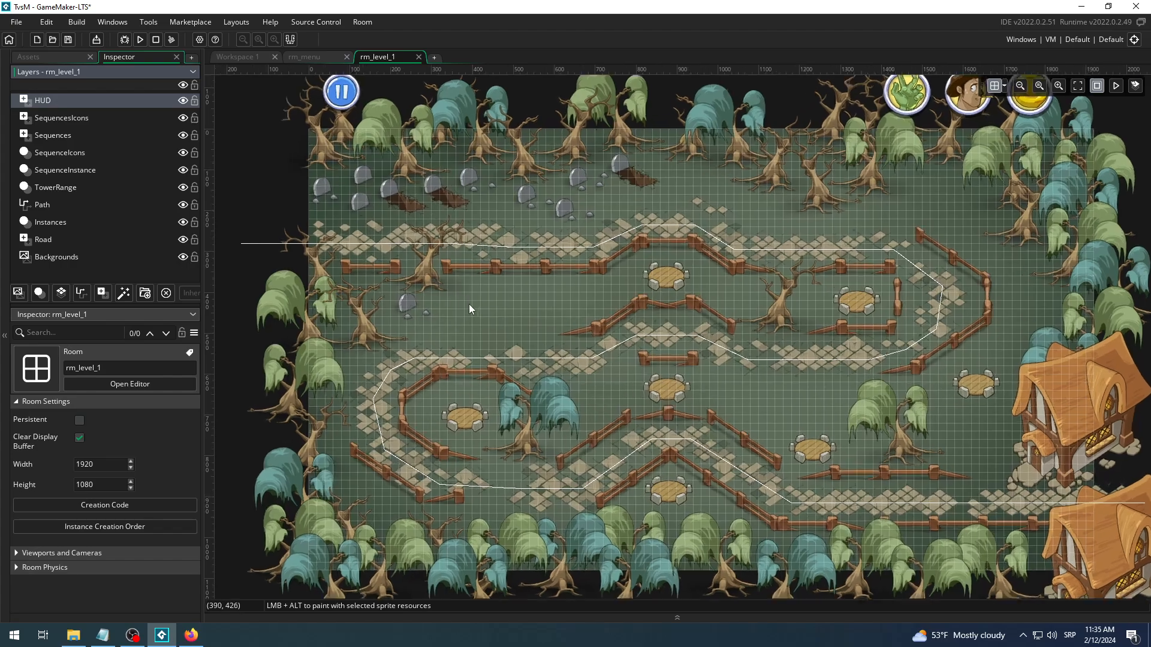
scroll(479, 303, down, 10)
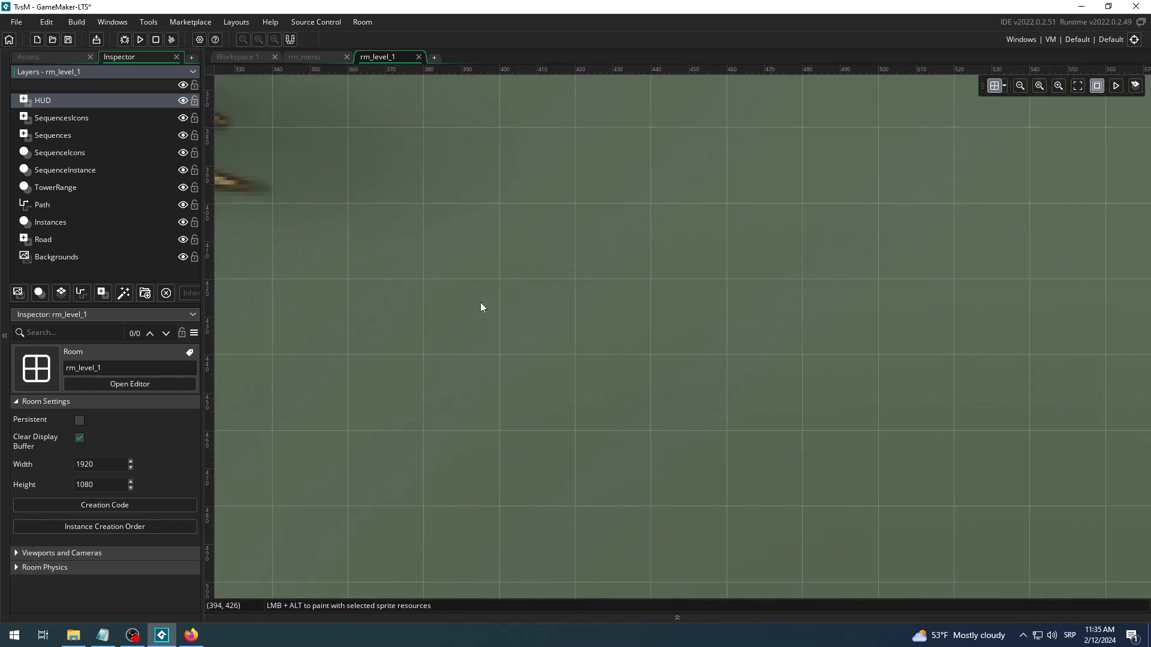
scroll(480, 295, down, 2)
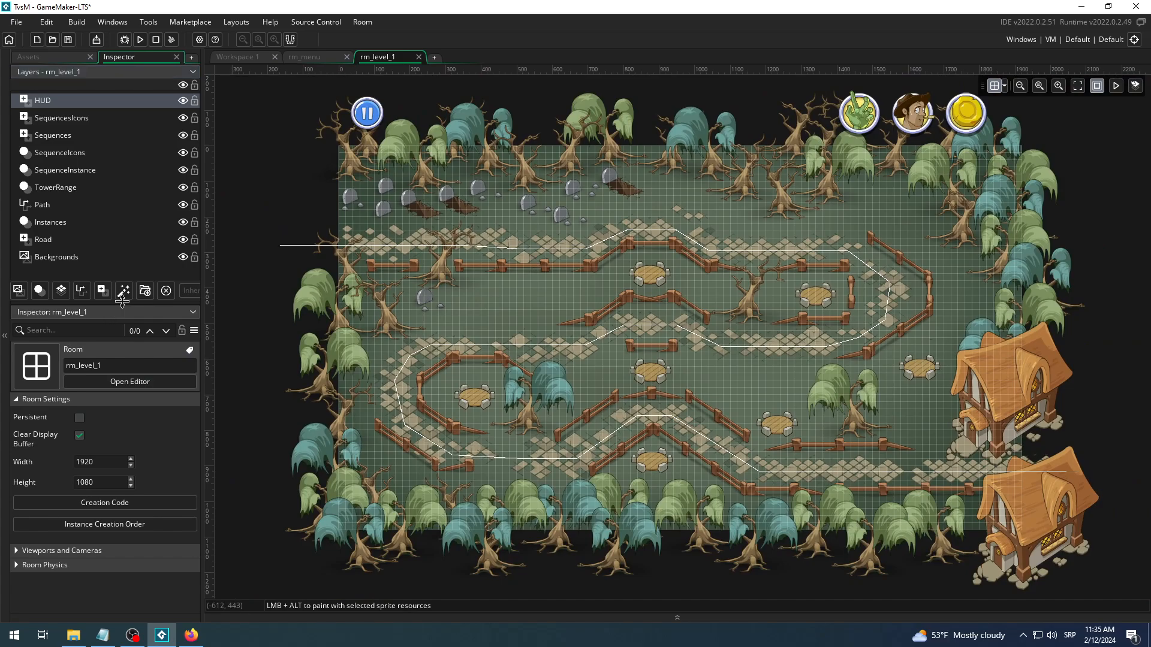
Select the Backgrounds layer and enlarge the inspector area that holds its properties
drag(118, 307, 119, 295)
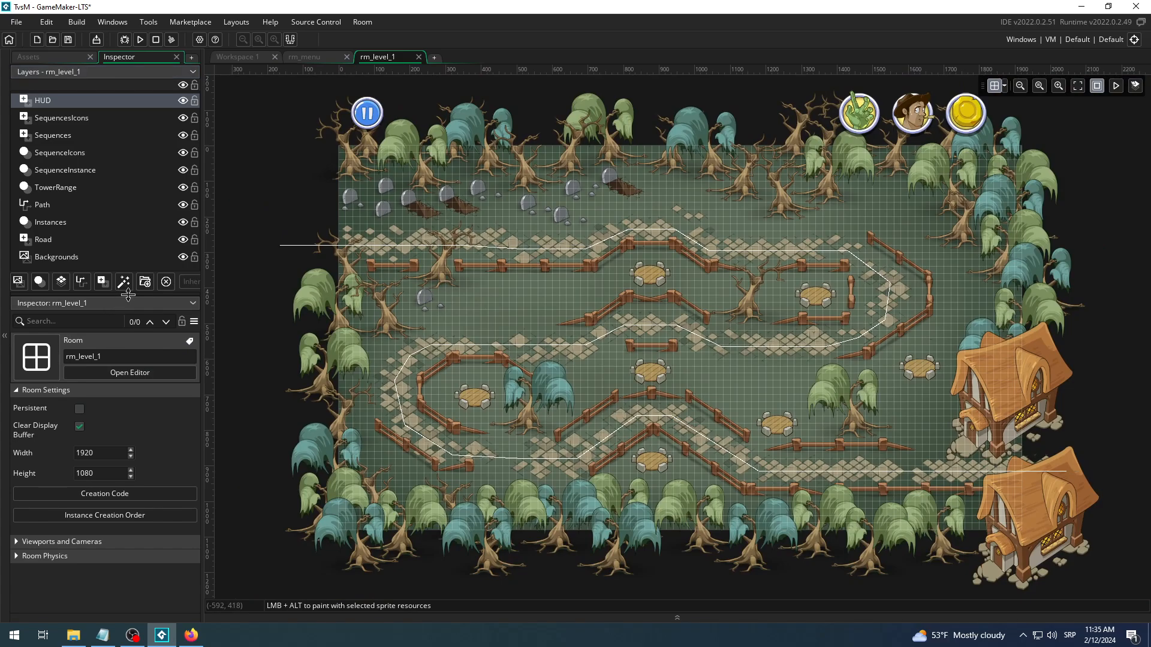
click(91, 257)
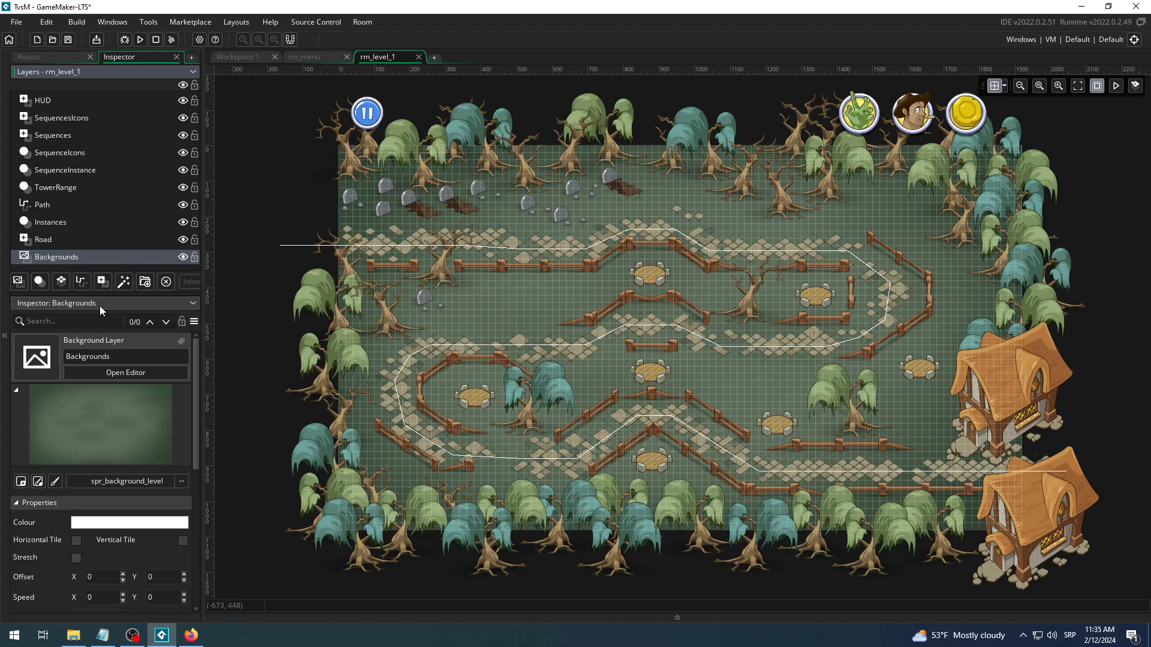
drag(107, 298, 109, 250)
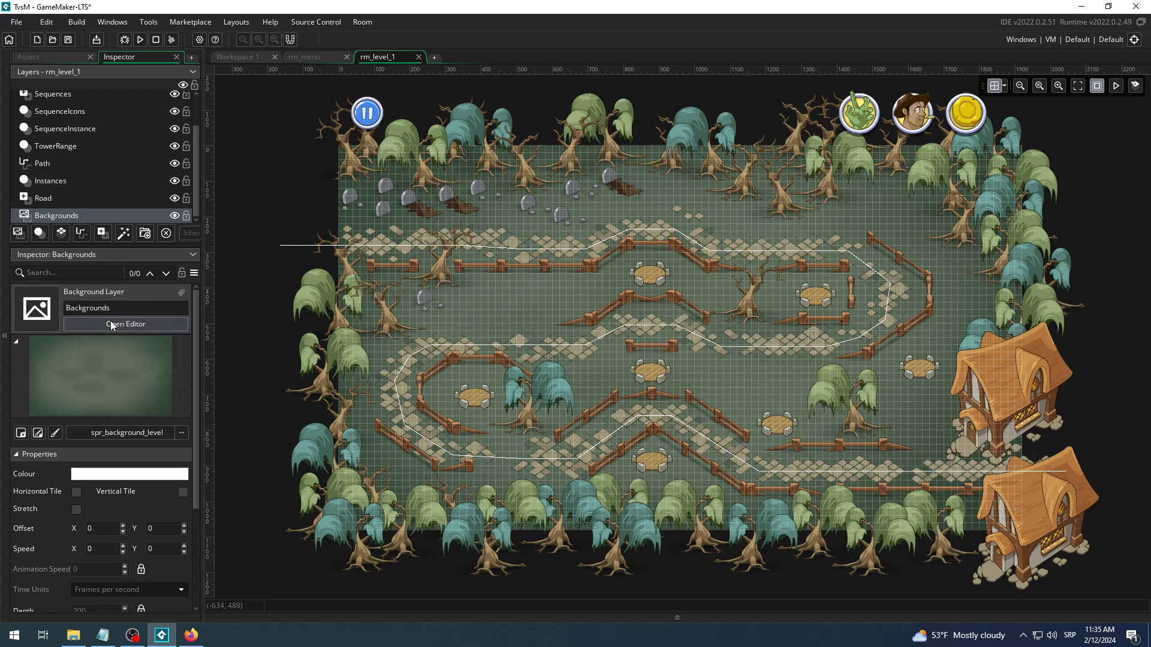
click(153, 434)
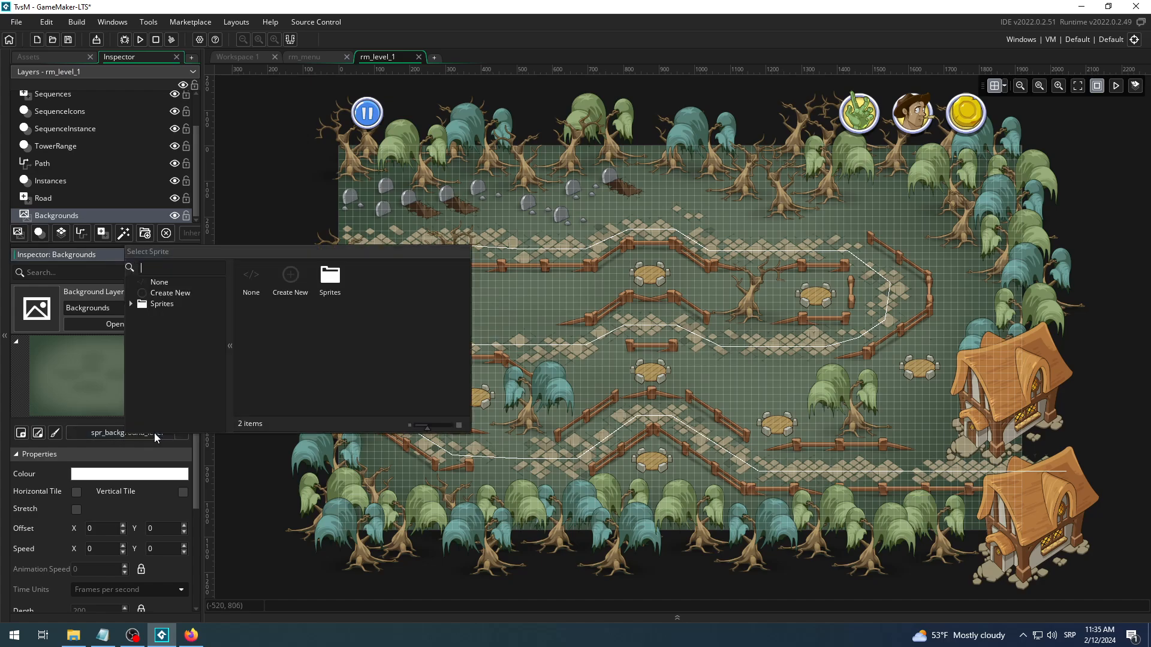
click(99, 433)
click(99, 433)
click(230, 482)
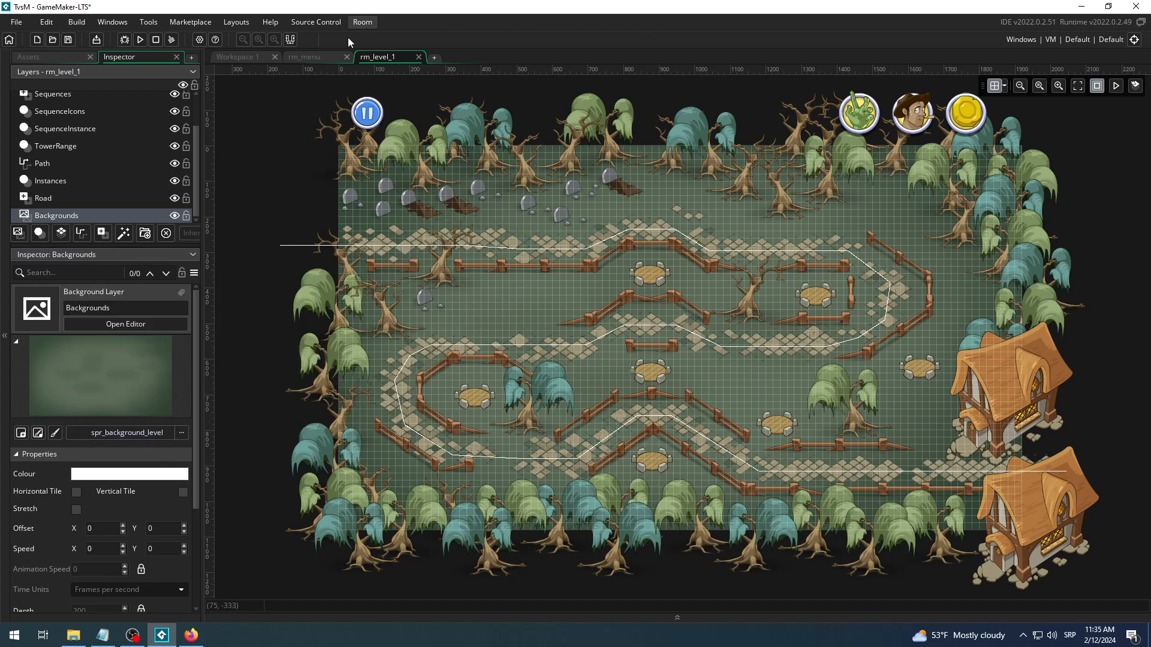
Open the spr_background_level sprite from the Environment backgrounds, view its image in the image editor, and close that image
click(304, 56)
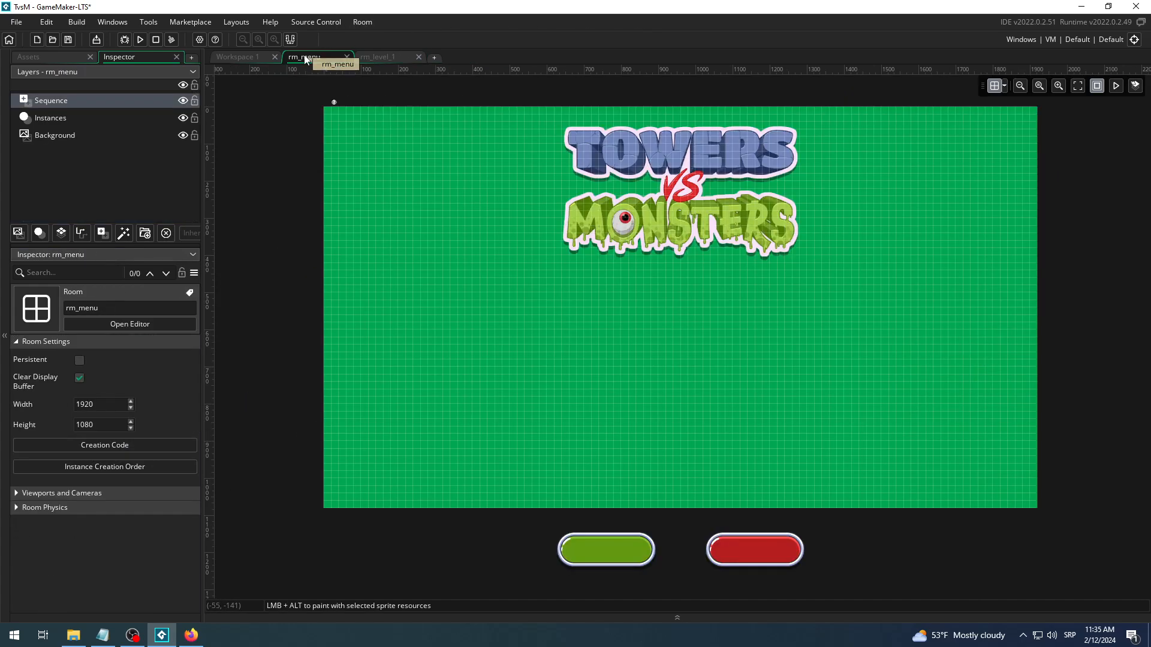
click(246, 56)
scroll(1102, 308, down, 4)
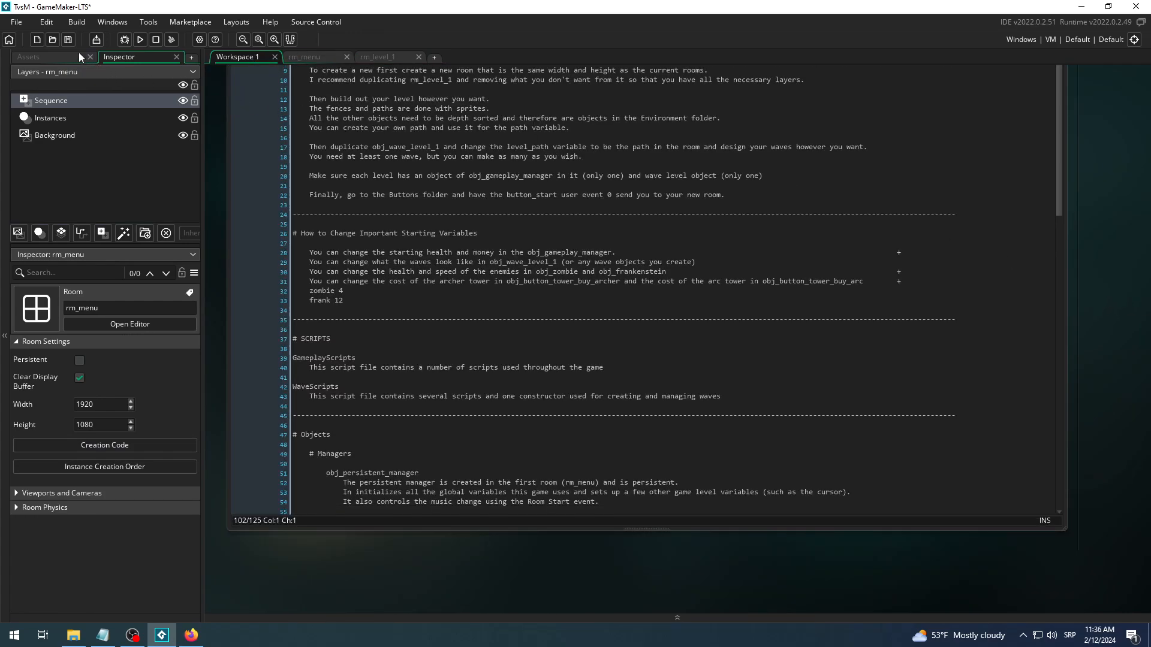
click(48, 56)
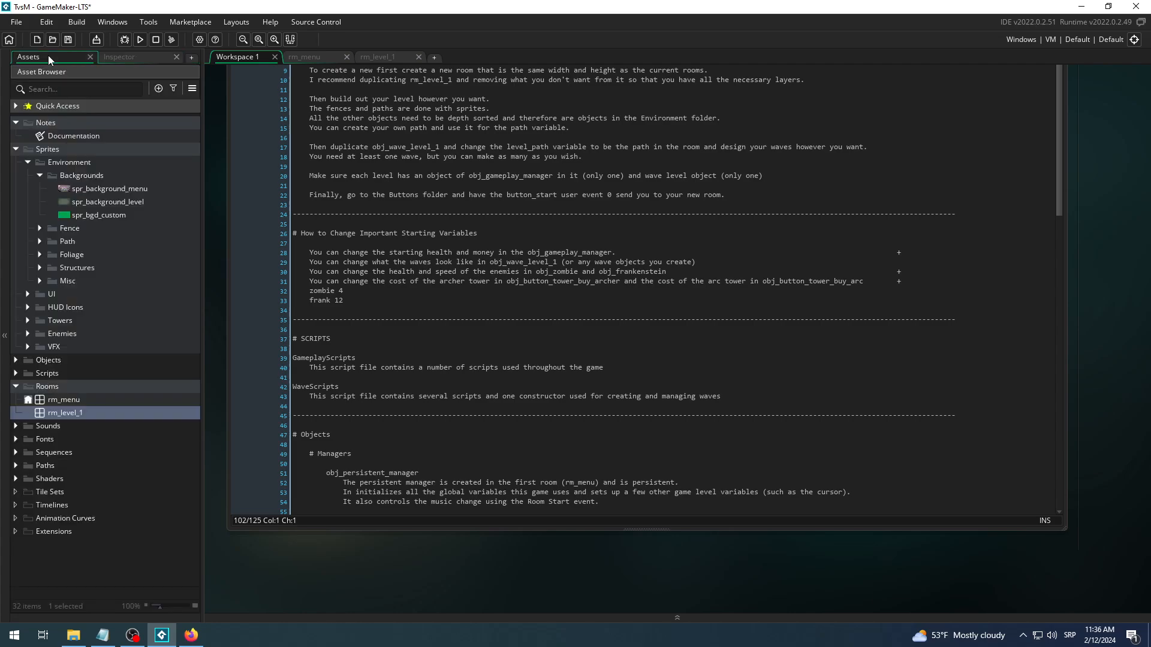
click(49, 165)
click(77, 176)
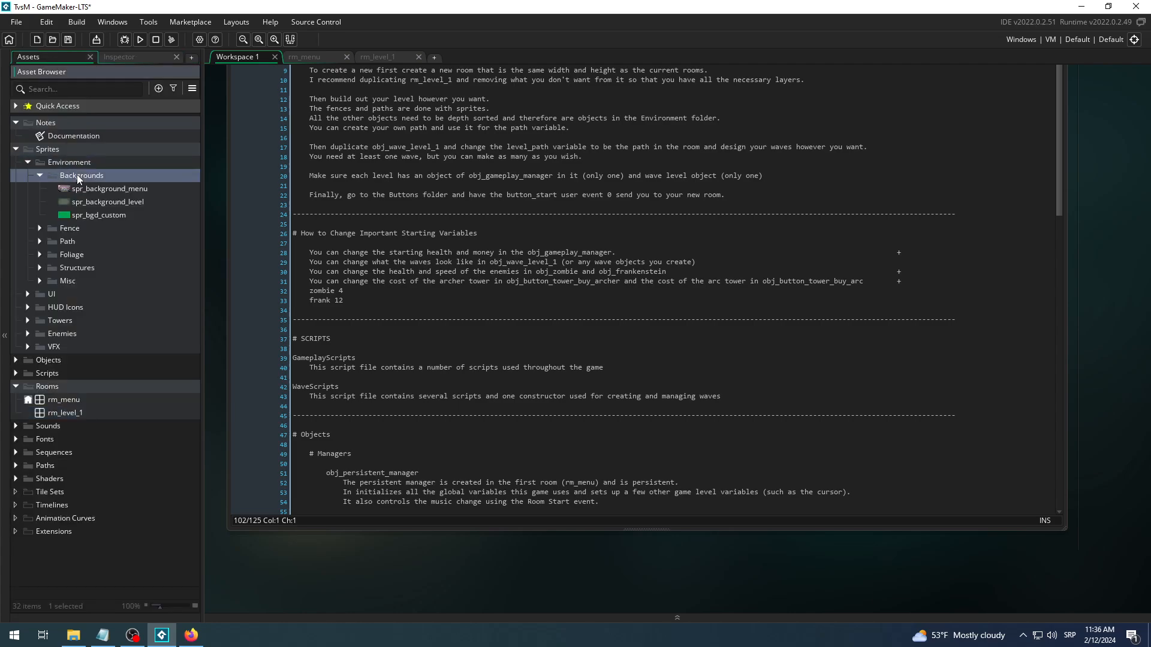
double_click(99, 204)
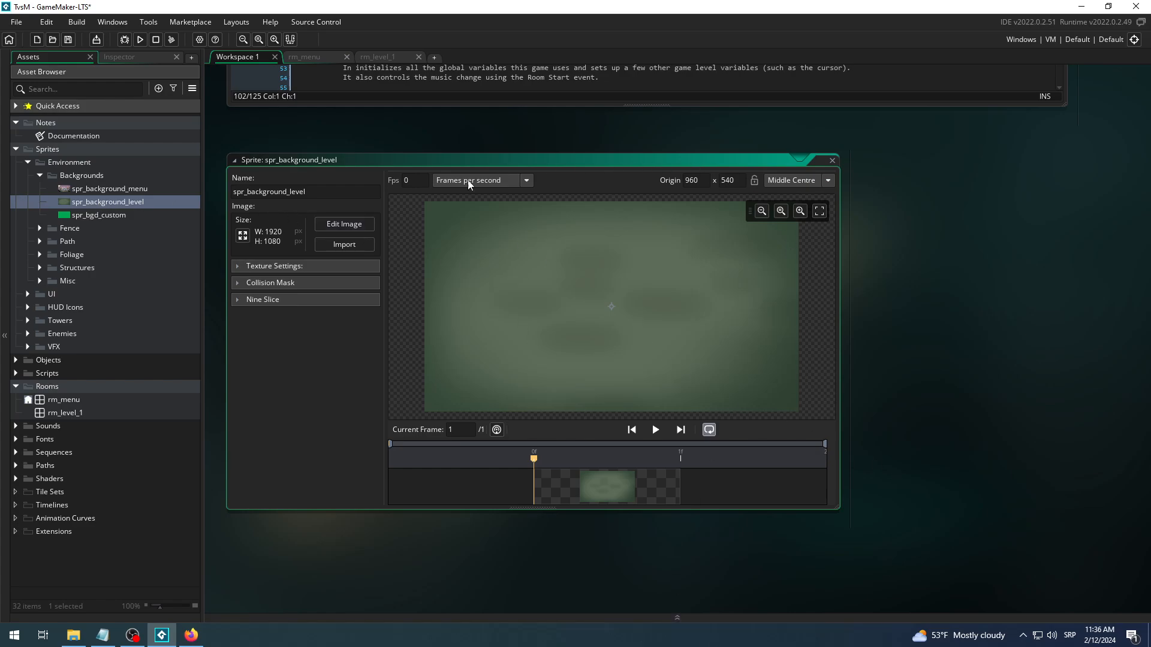
click(351, 225)
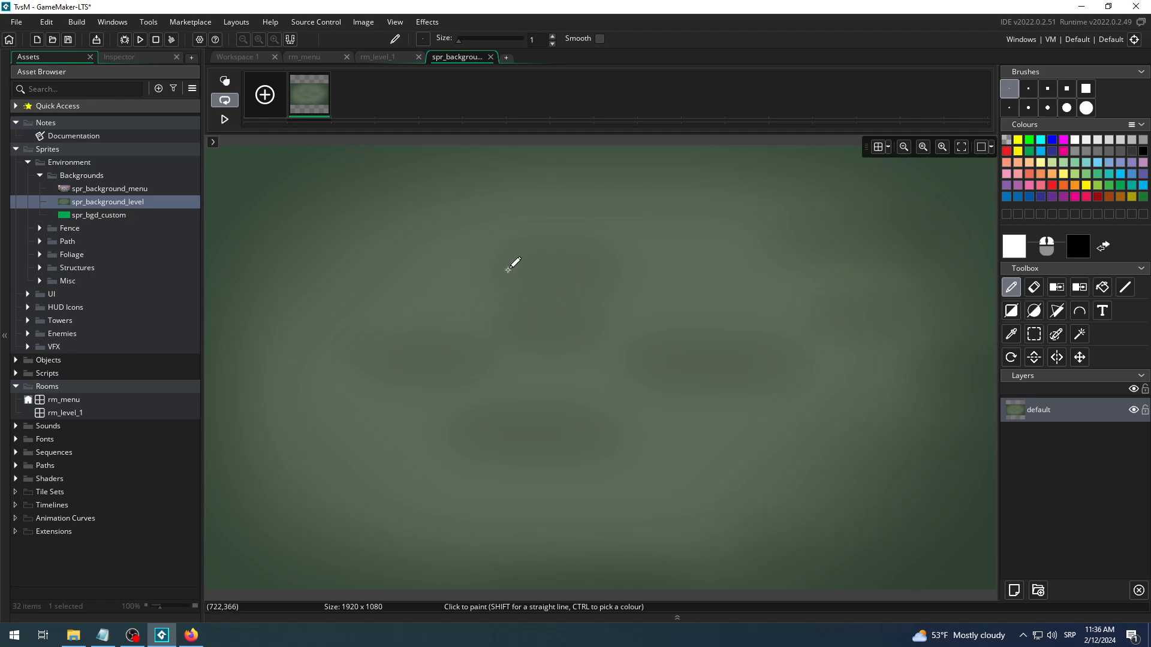
click(491, 57)
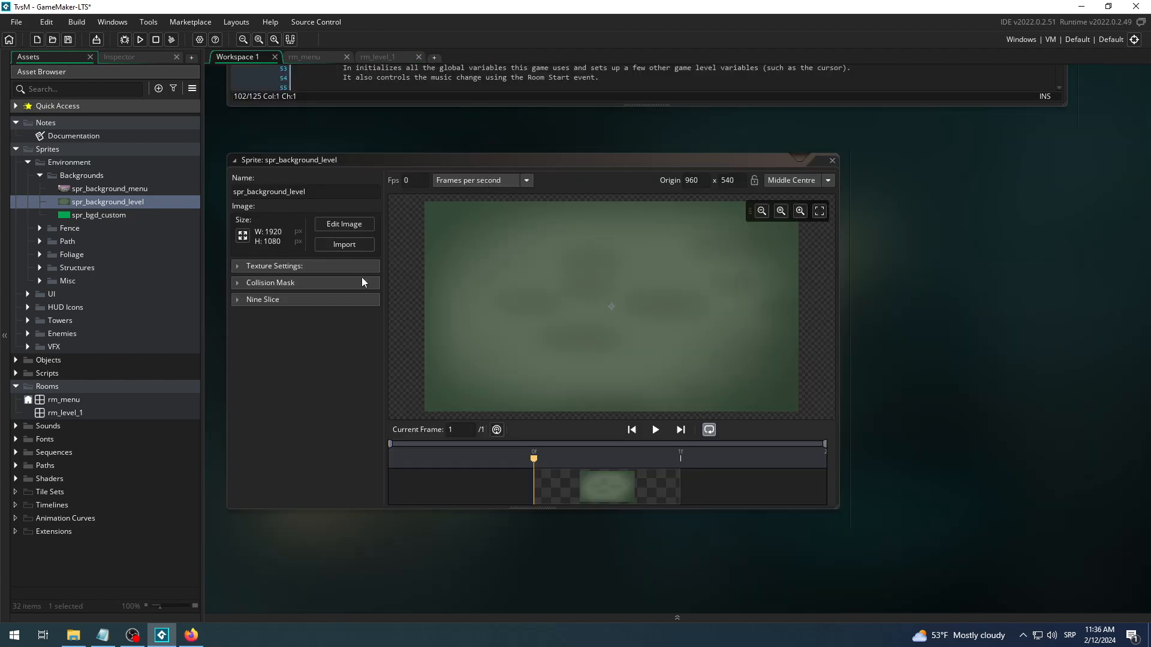
Duplicate the spr_background_level sprite and name the copy spr_bg_sea
right_click(107, 203)
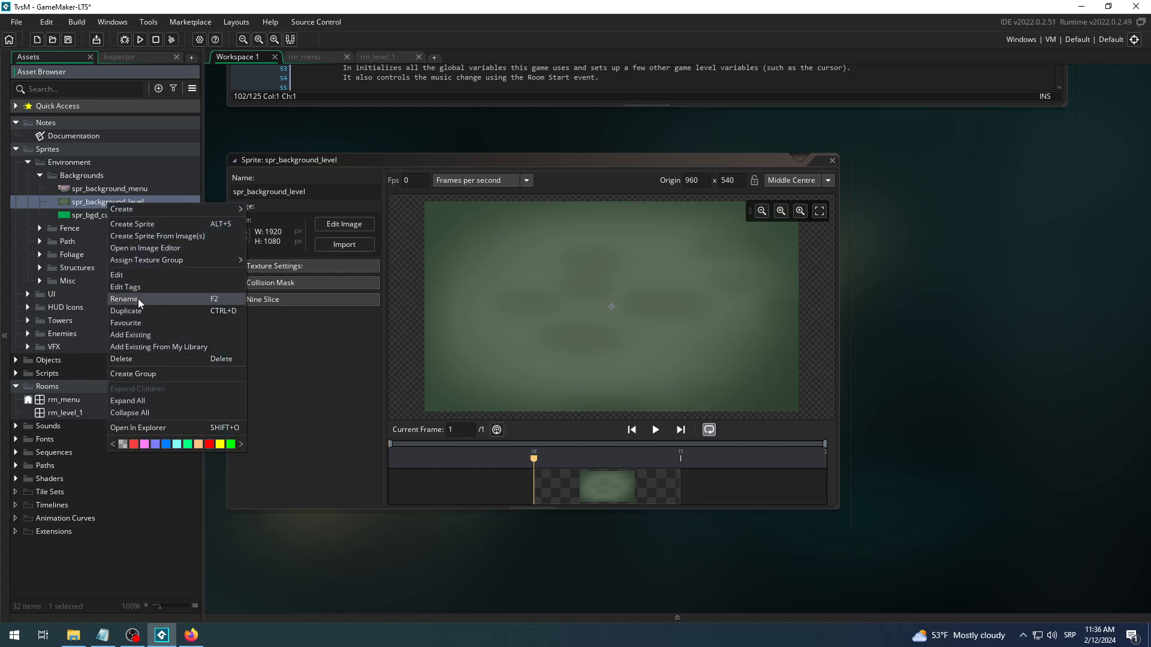
click(127, 311)
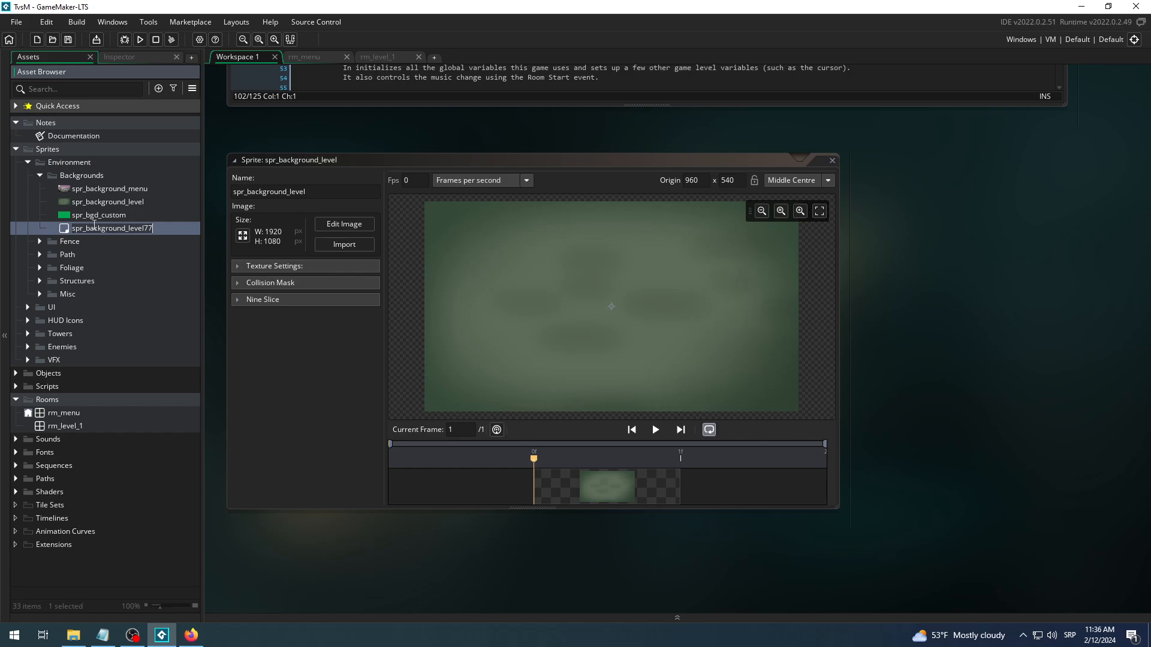
drag(90, 227, 157, 228)
text(g)
key(BackSpace)
text(_bg_sea)
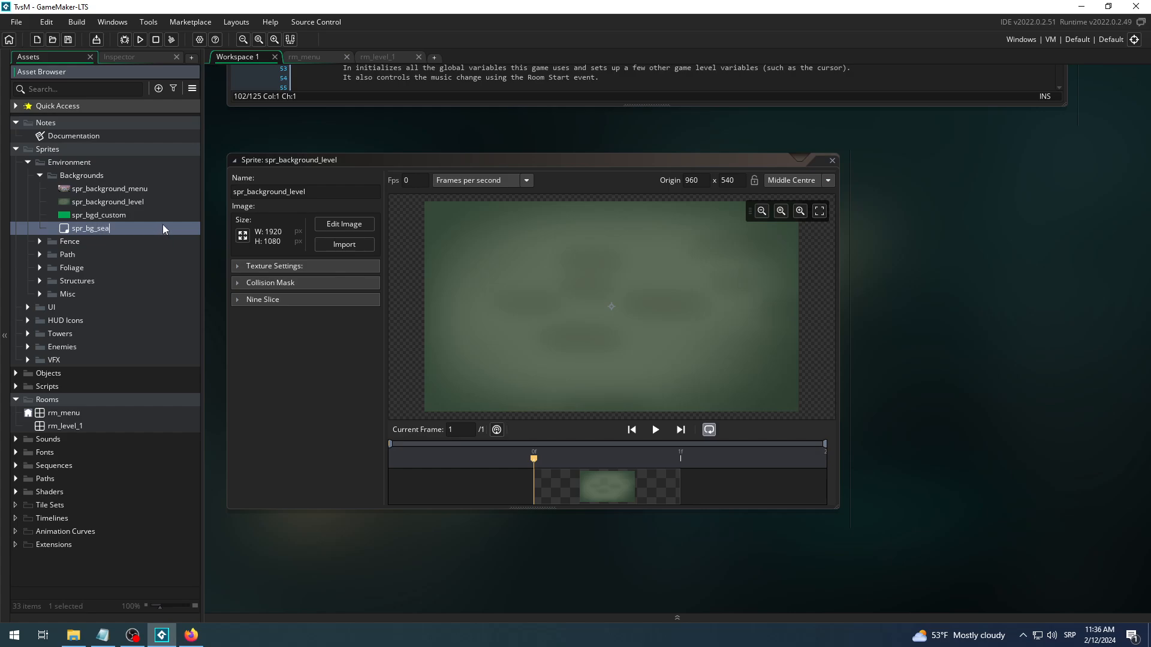
key(Return)
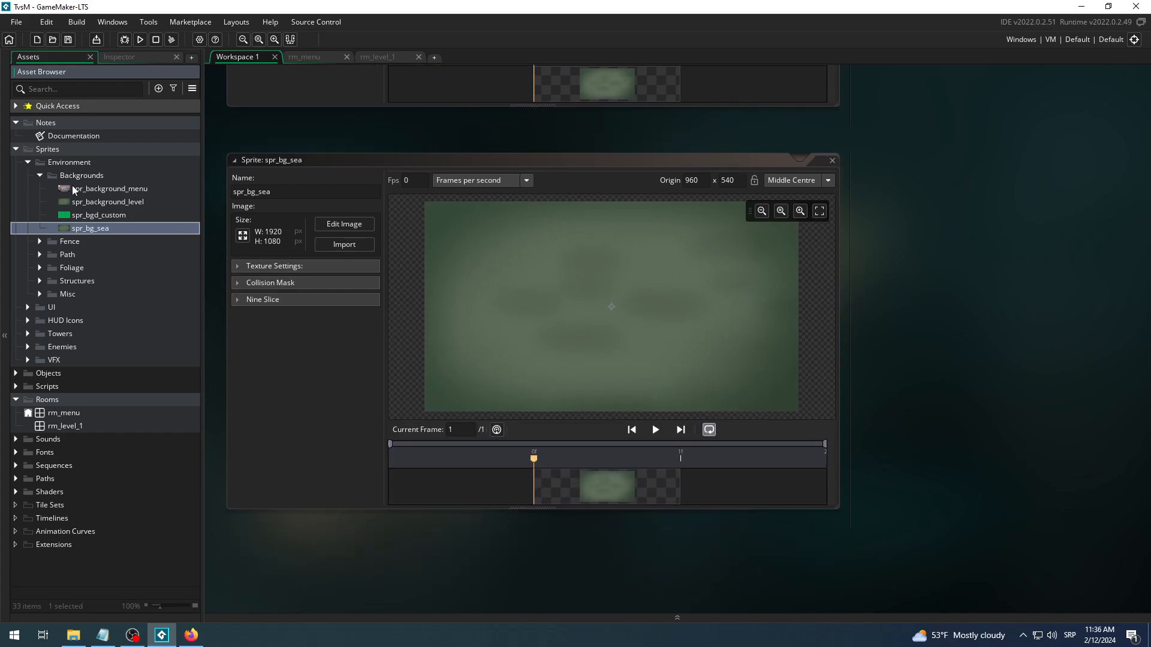
Open the image of spr_bg_sea for editing and choose the Fill tool with a dark blue colour
click(343, 225)
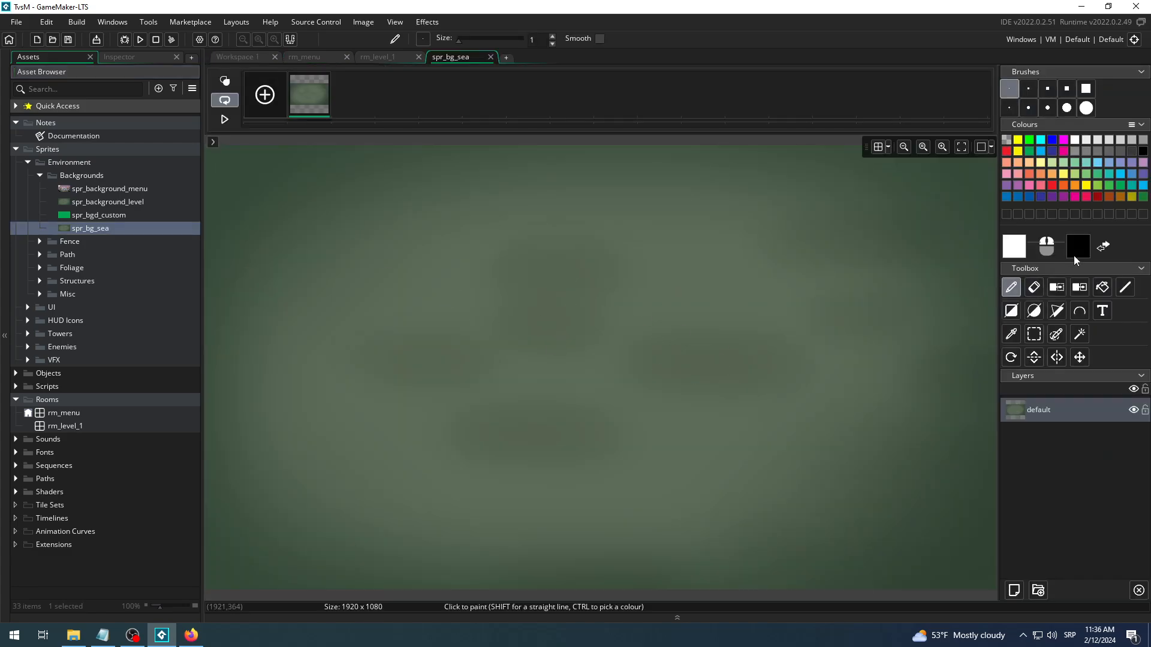
mouse_move(393, 369)
mouse_down()
mouse_move(611, 321)
mouse_move(792, 340)
mouse_move(803, 371)
mouse_up()
key(ctrl+z)
click(903, 148)
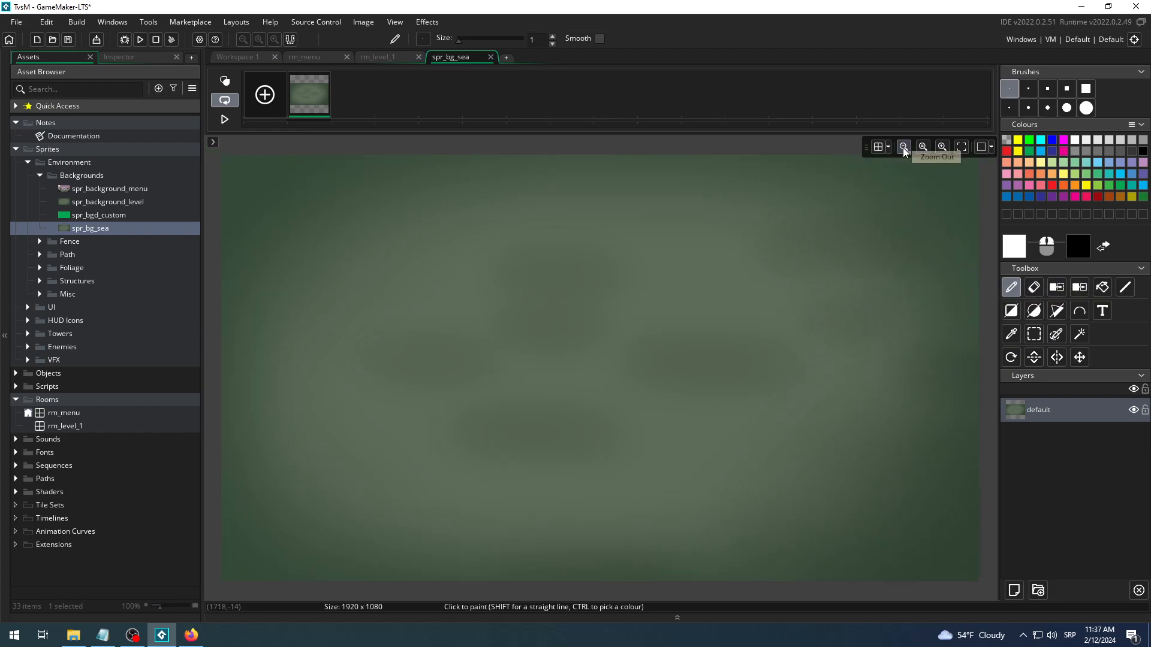
click(903, 147)
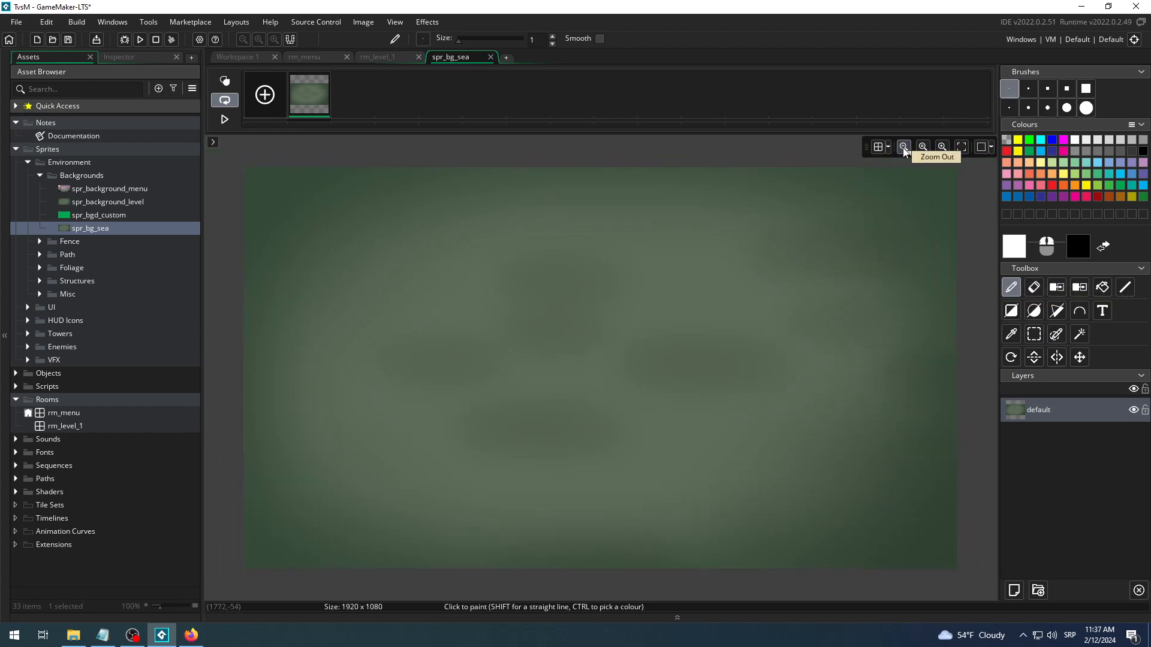
click(1104, 289)
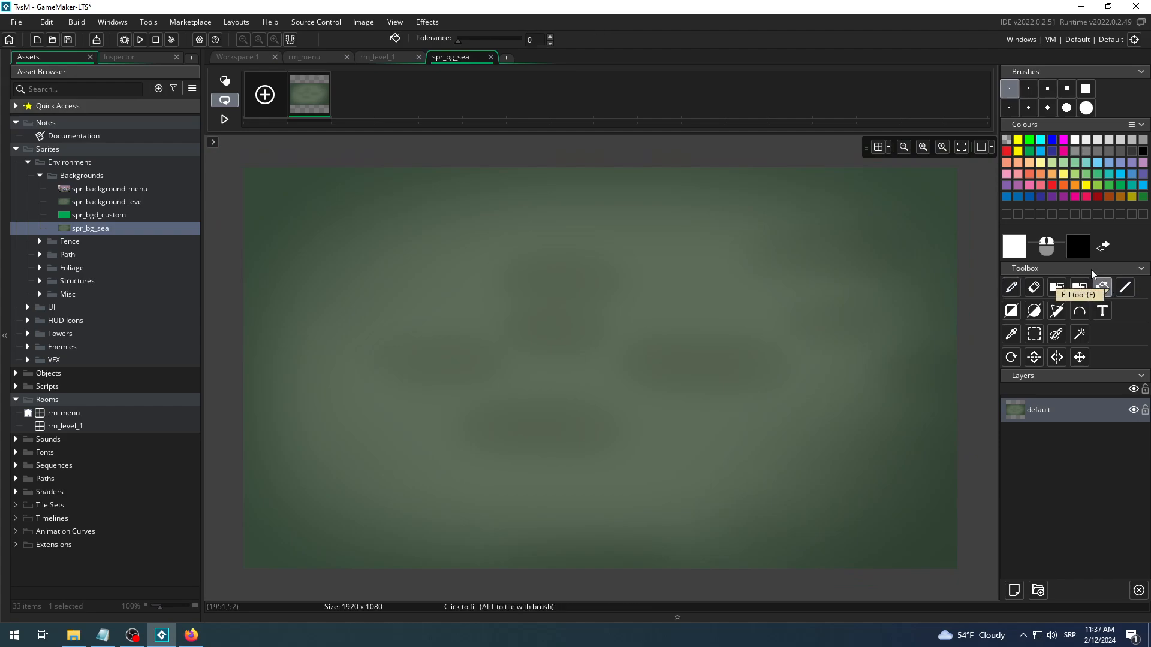
click(1030, 196)
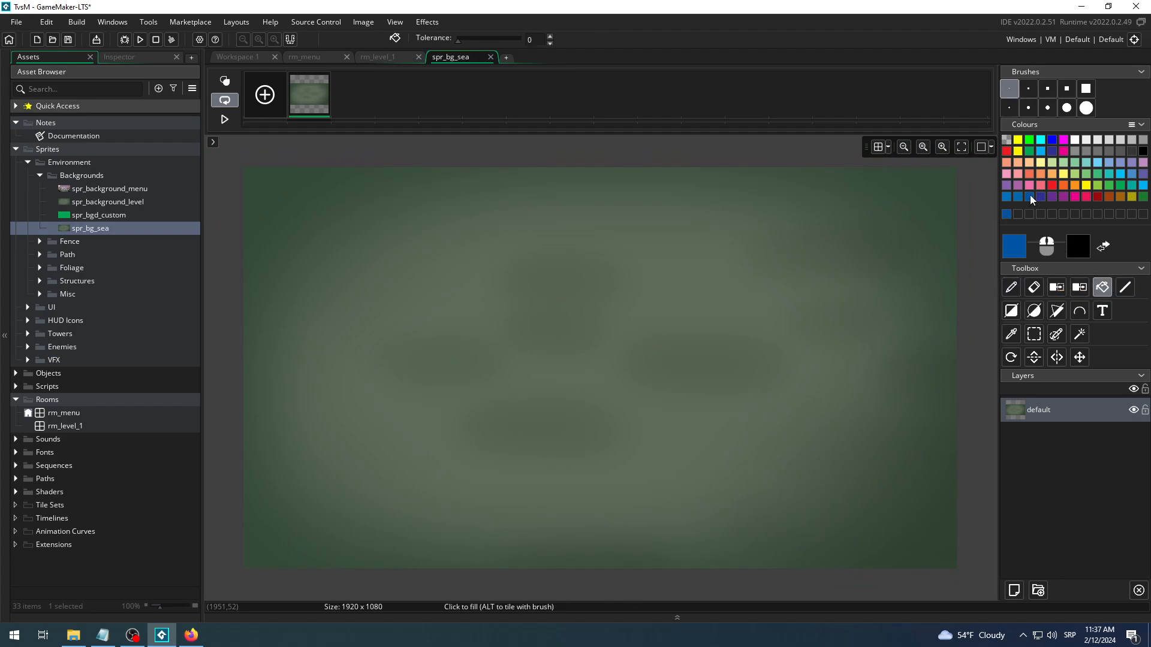
Try to cover the green gradient image with dark blue by filling one area after another
click(558, 326)
click(589, 349)
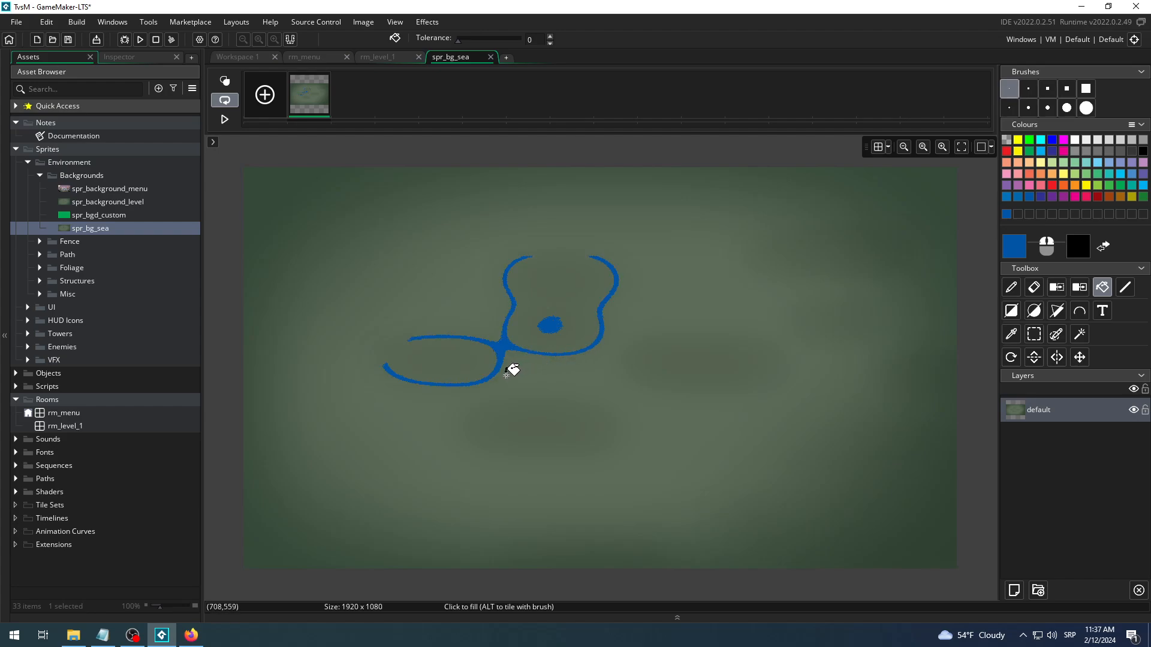
click(544, 413)
click(632, 478)
click(664, 397)
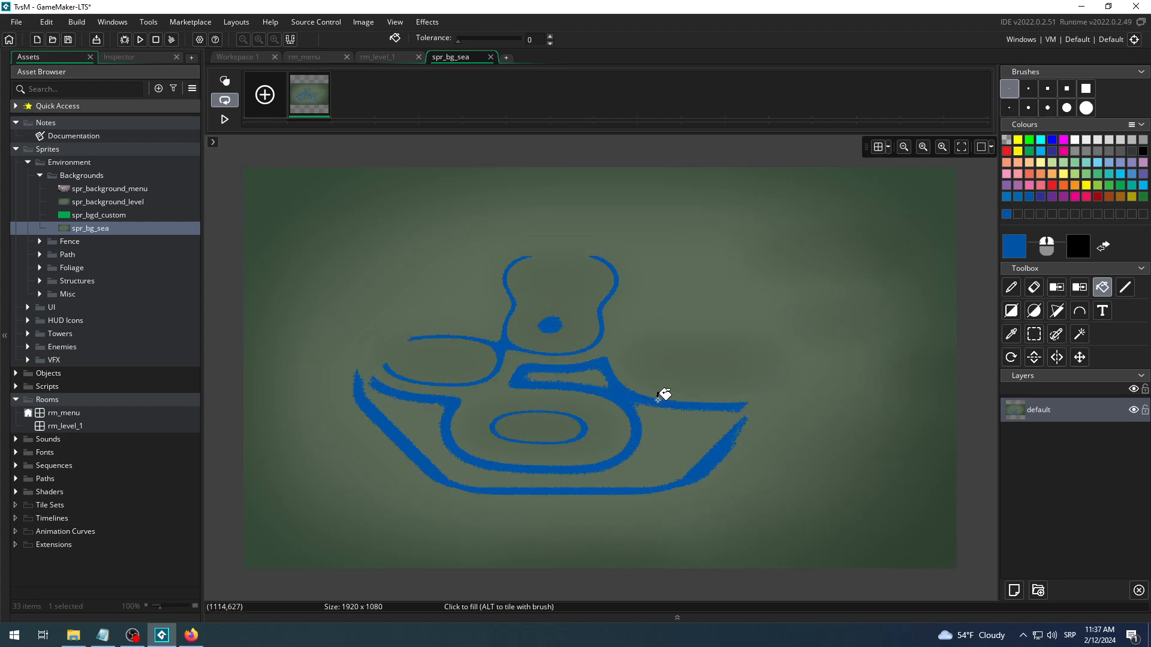
click(714, 349)
click(782, 304)
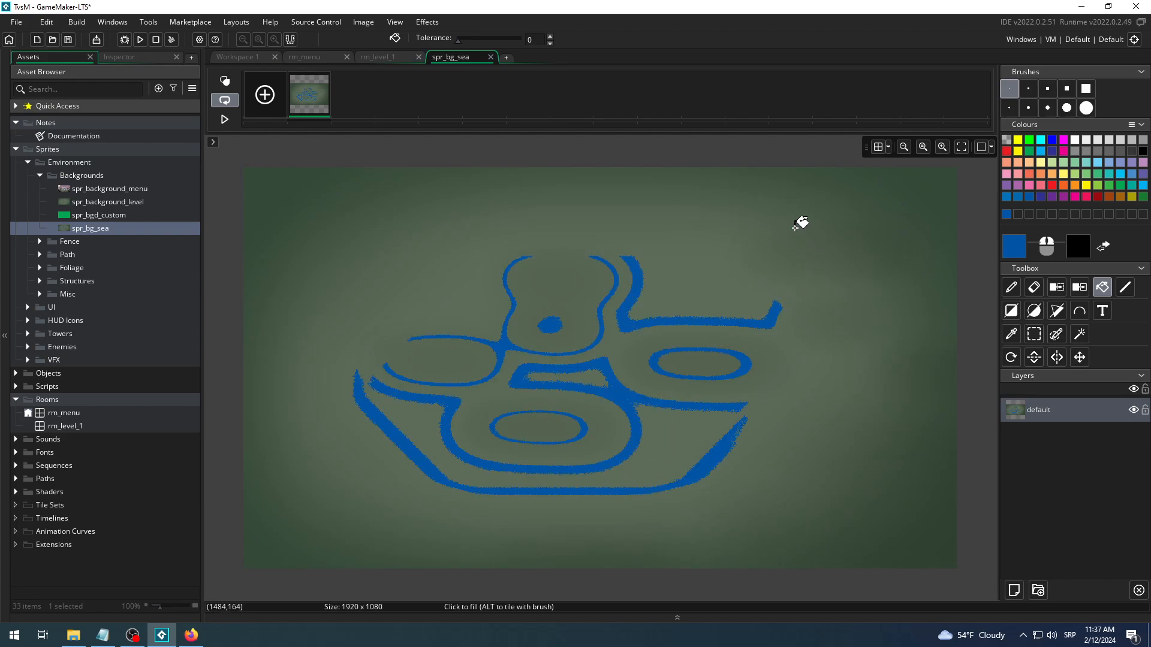
click(414, 264)
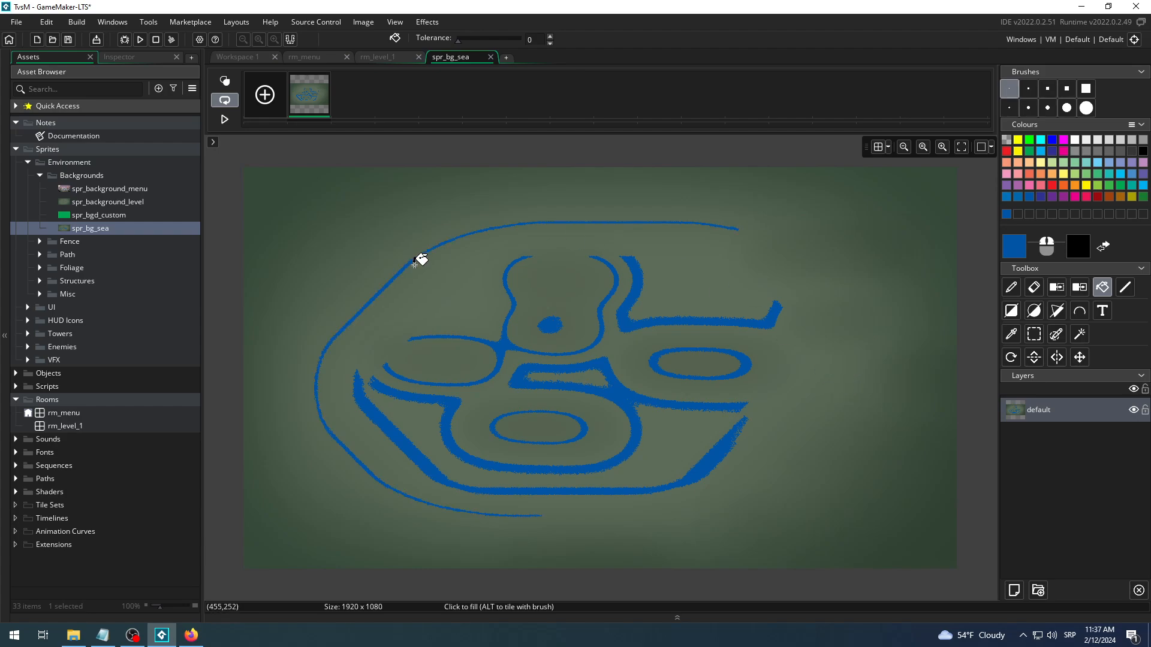
click(368, 279)
click(303, 226)
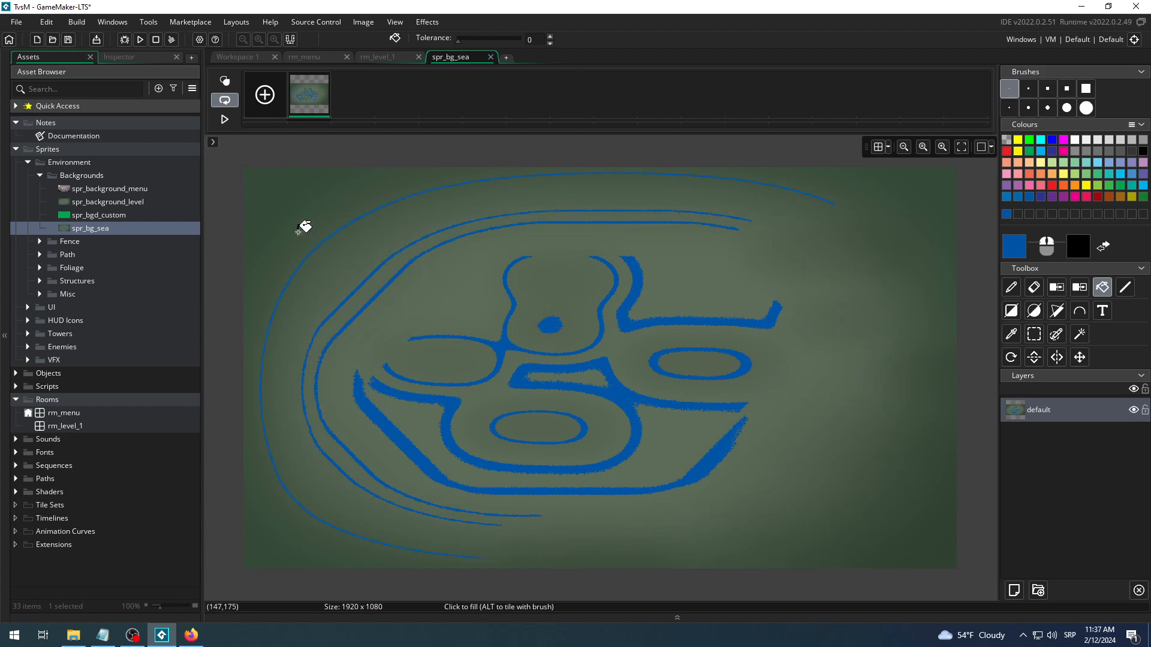
click(347, 276)
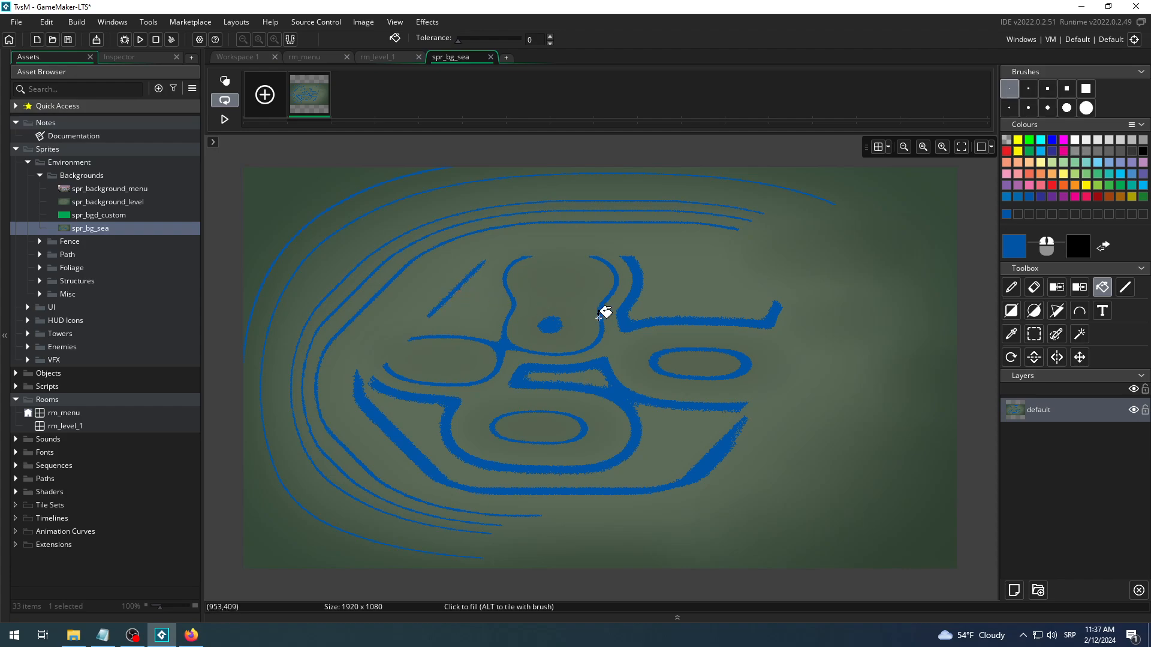
click(570, 292)
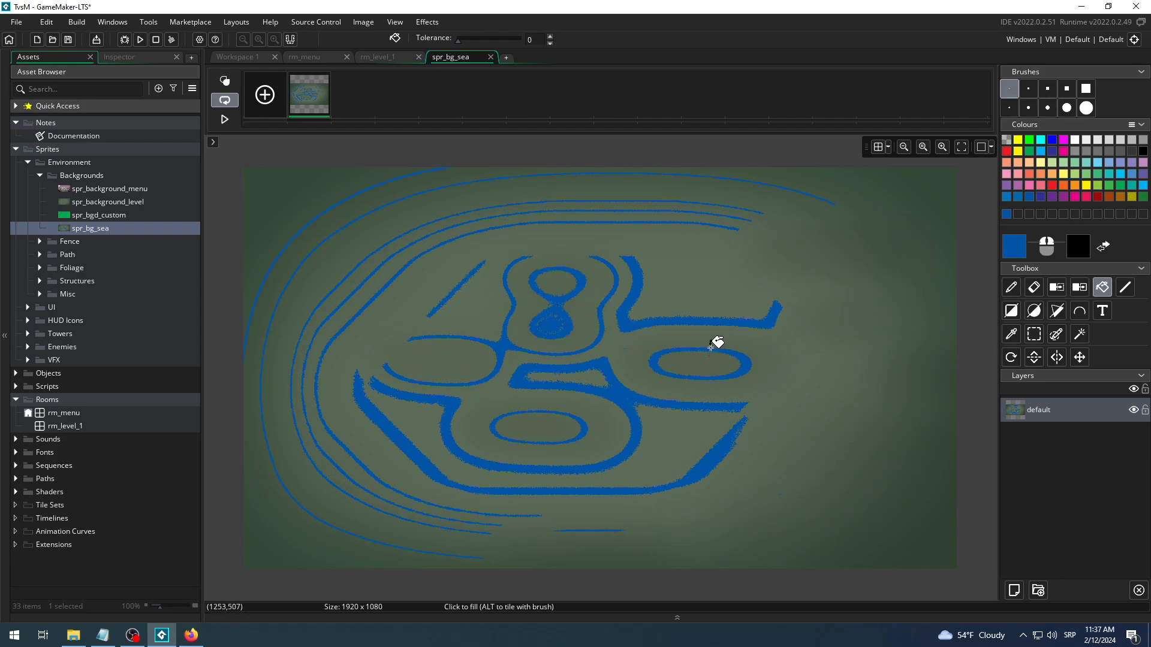
click(718, 295)
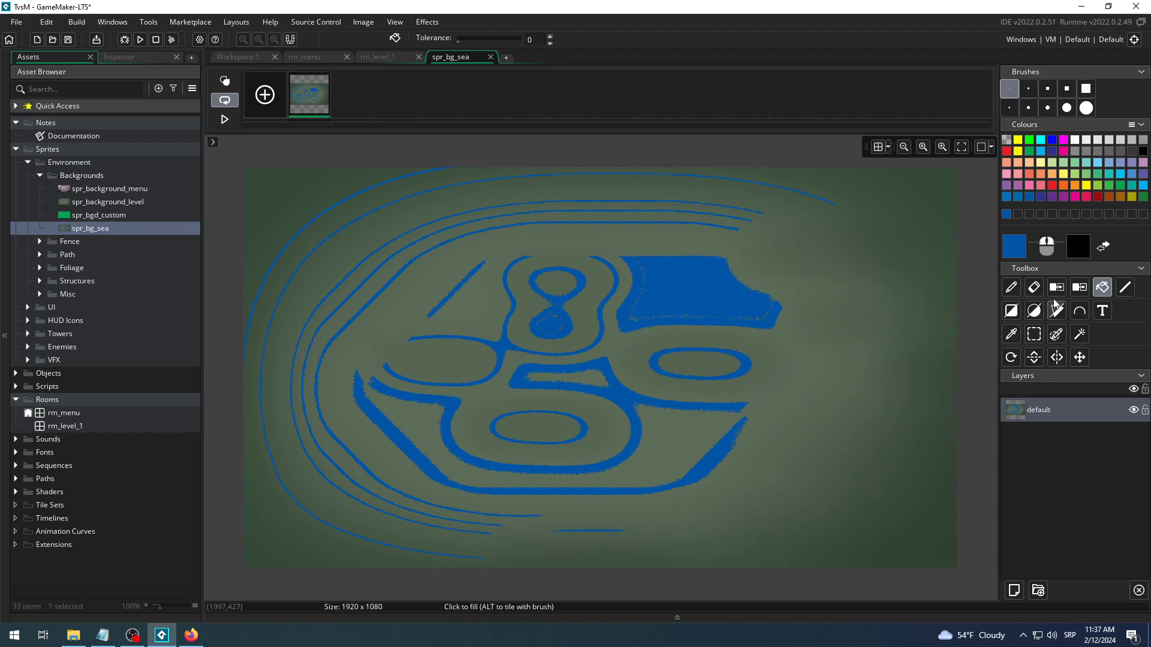
Try to erase the image by hand with the Eraser, using a size 15 square brush and a size 31 round brush
click(1034, 287)
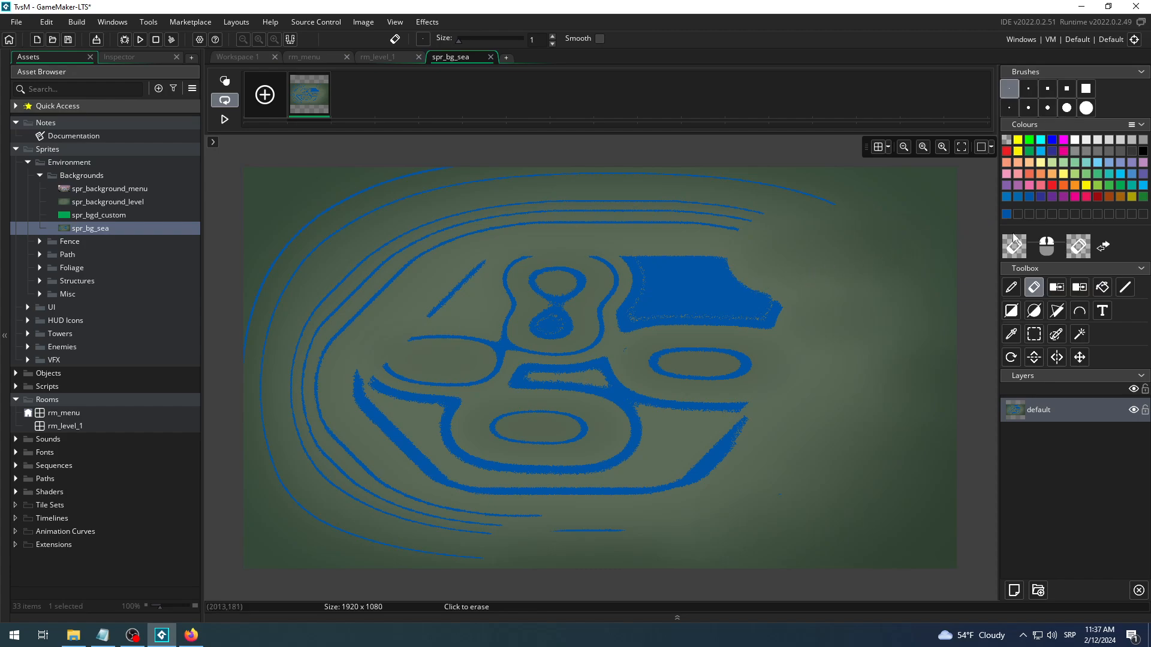
click(1086, 88)
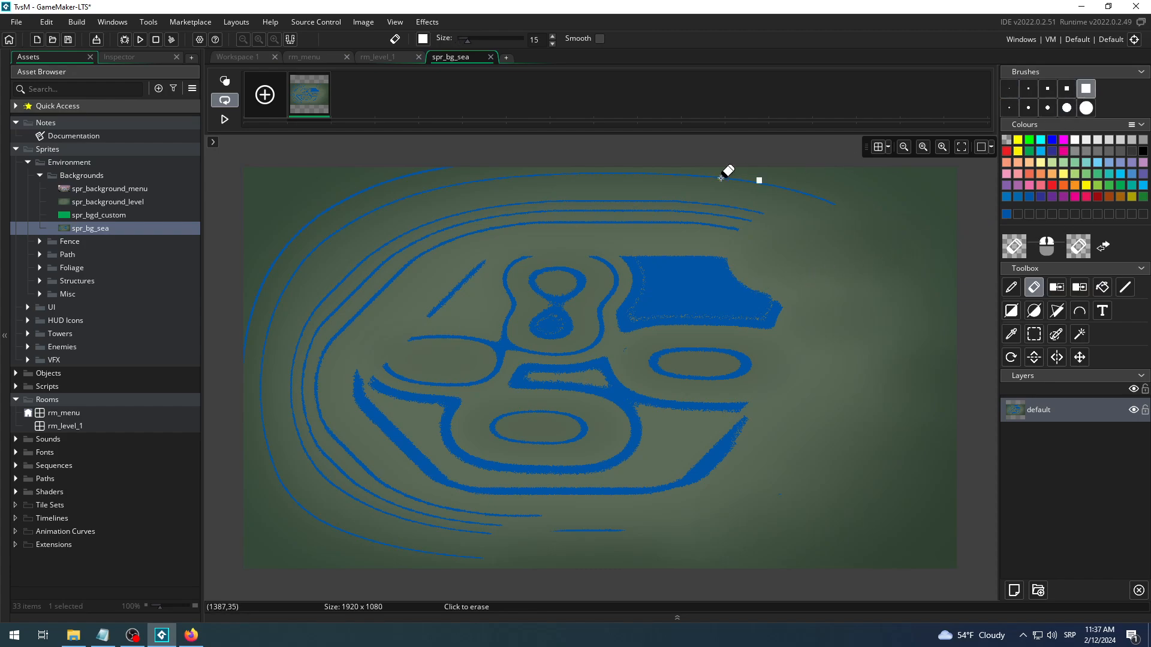
mouse_move(713, 179)
mouse_down()
mouse_move(715, 303)
mouse_move(722, 232)
mouse_move(718, 282)
mouse_up()
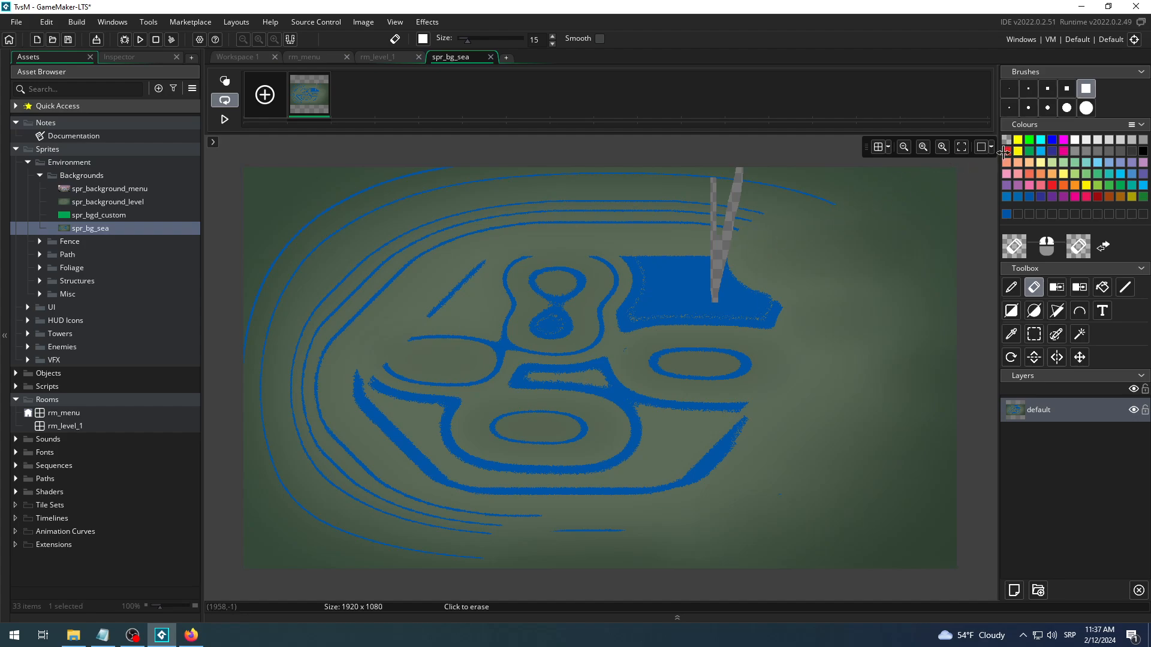
click(1086, 107)
mouse_move(760, 273)
mouse_down()
mouse_move(513, 268)
mouse_move(419, 342)
mouse_move(384, 344)
mouse_move(524, 221)
mouse_move(600, 198)
mouse_up()
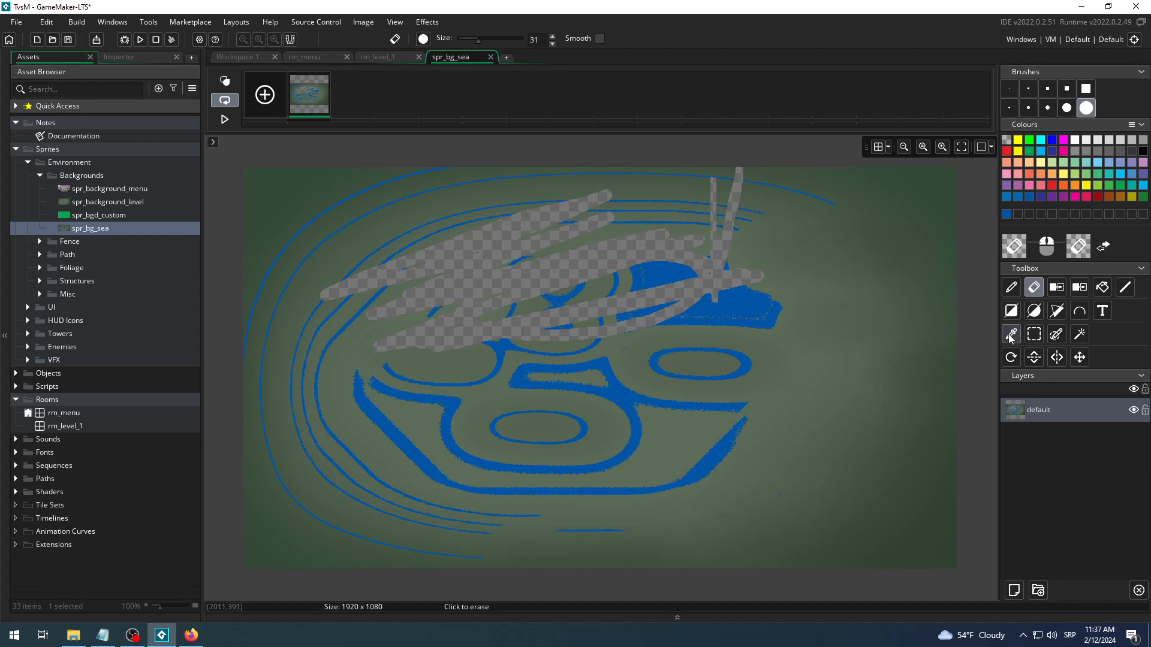
Select the entire spr_bg_sea canvas with a rectangular selection and delete its contents
click(1034, 333)
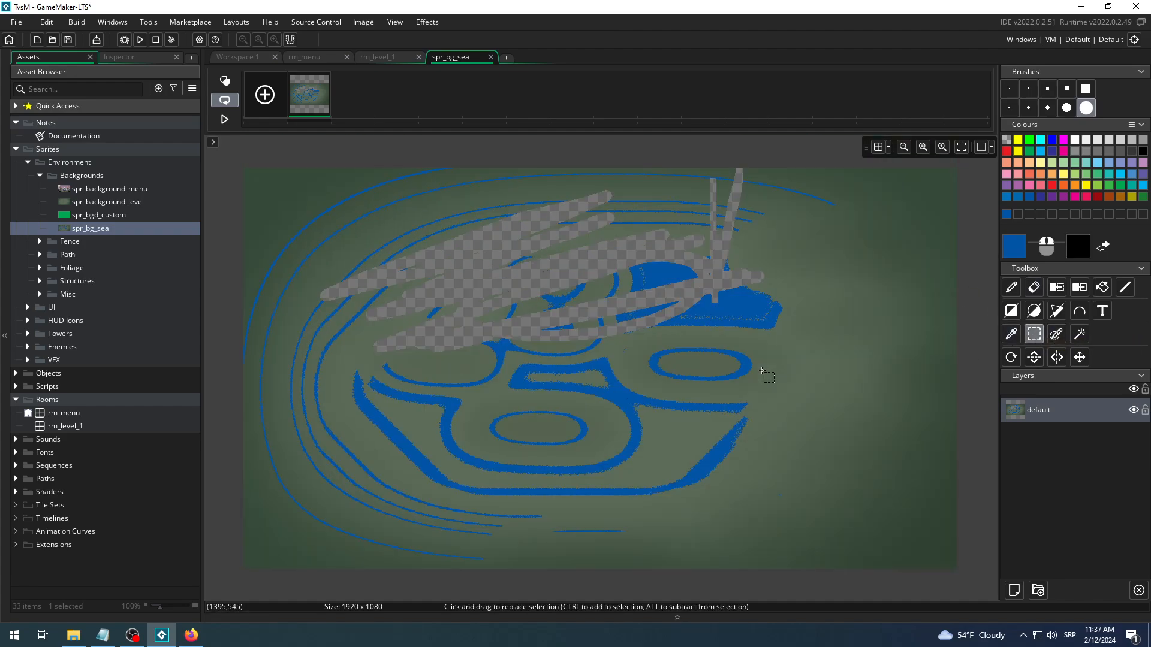
click(904, 147)
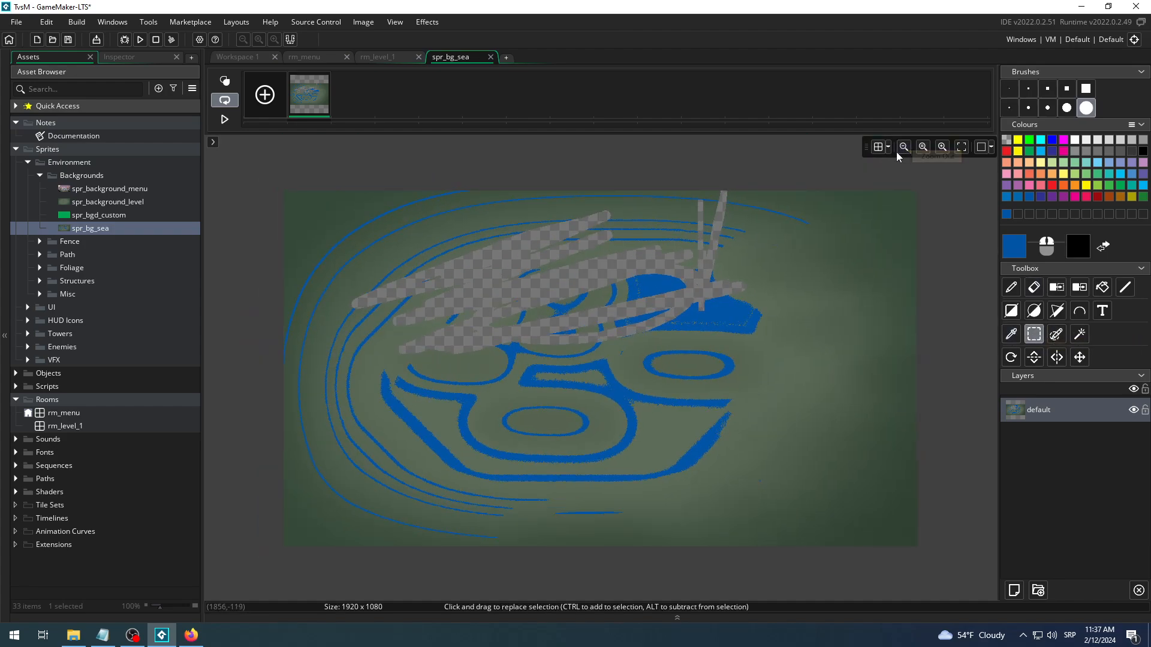
drag(278, 188, 933, 560)
key(Delete)
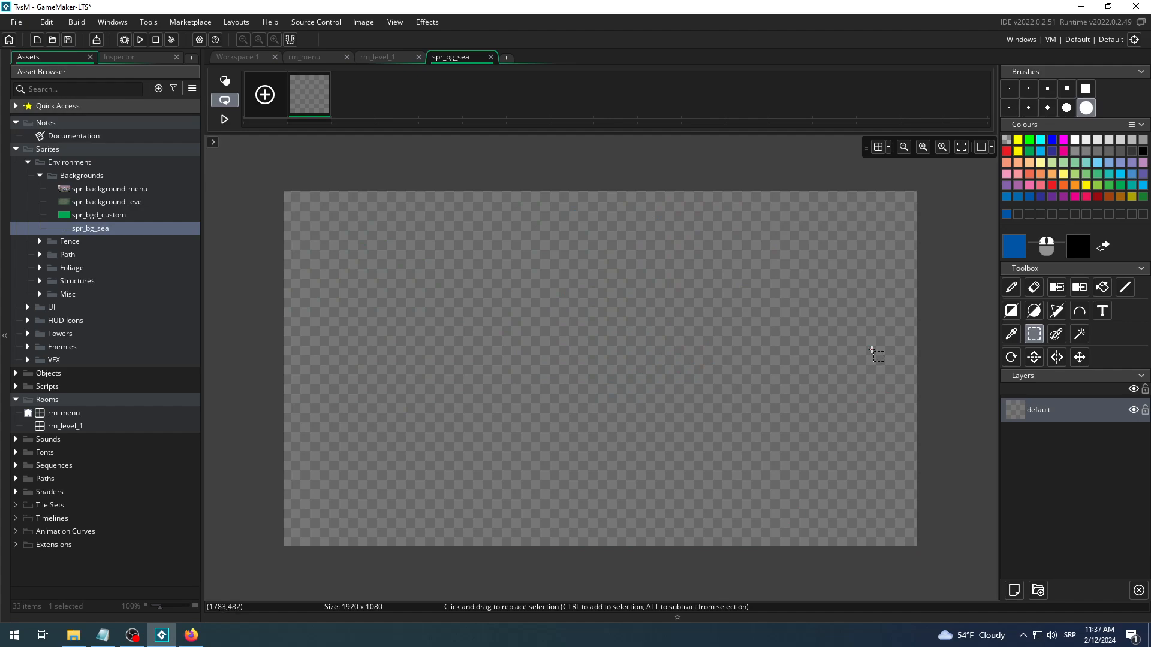
Fill the empty spr_bg_sea canvas with dark blue and close its image editor
click(1103, 288)
click(758, 325)
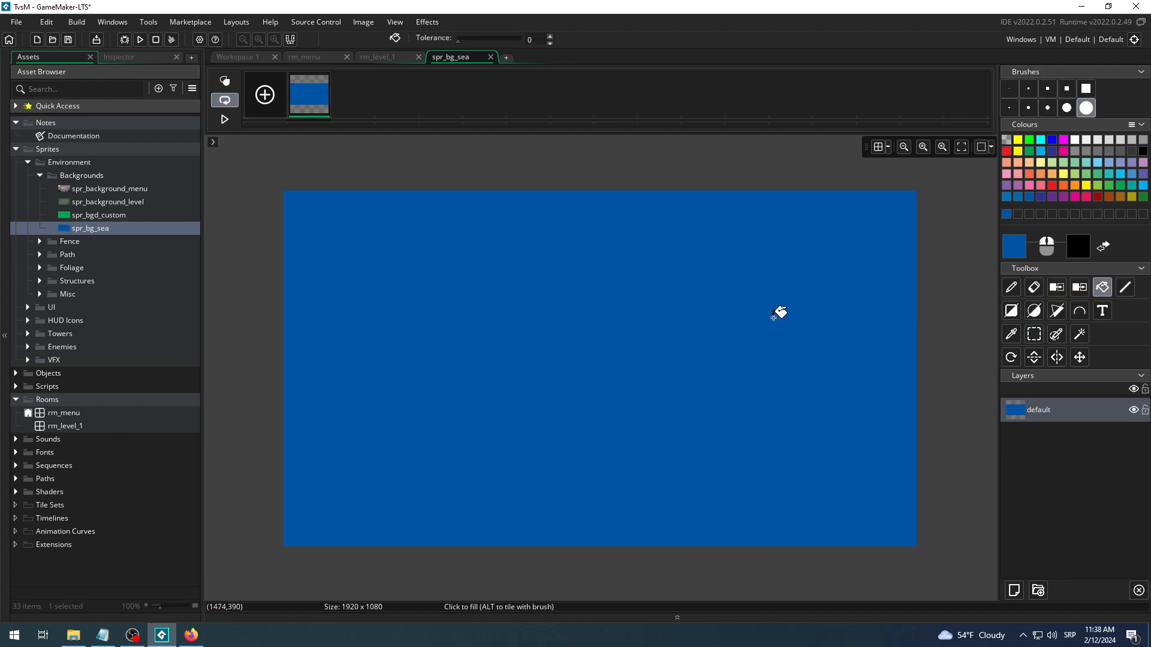
click(491, 56)
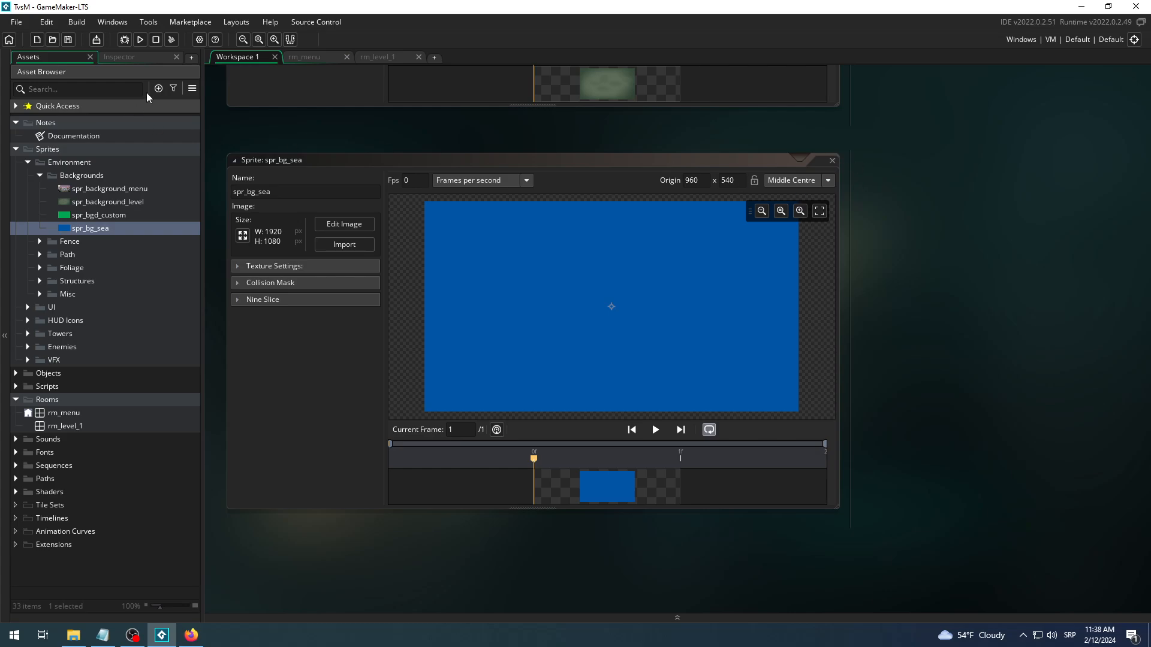
Return to the rm_level_1 room and select its Backgrounds layer
click(379, 56)
scroll(89, 186, down, 2)
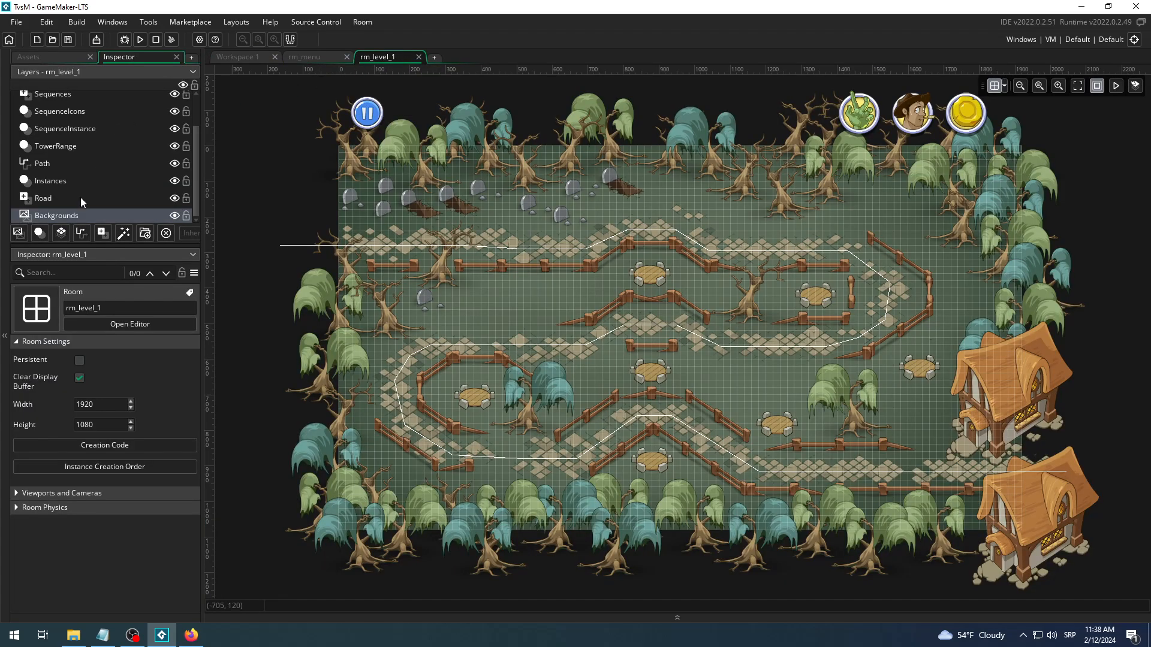
click(71, 215)
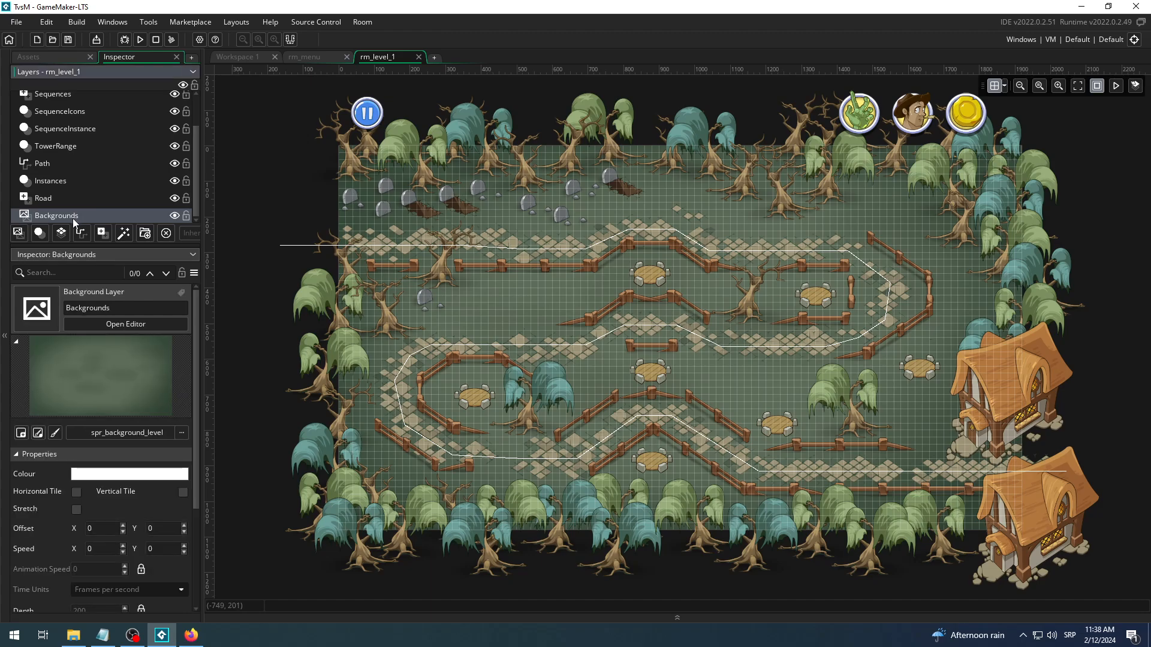
Assign the spr_bg_sea sprite from the Environment > Backgrounds folder to the room's Backgrounds layer
click(145, 434)
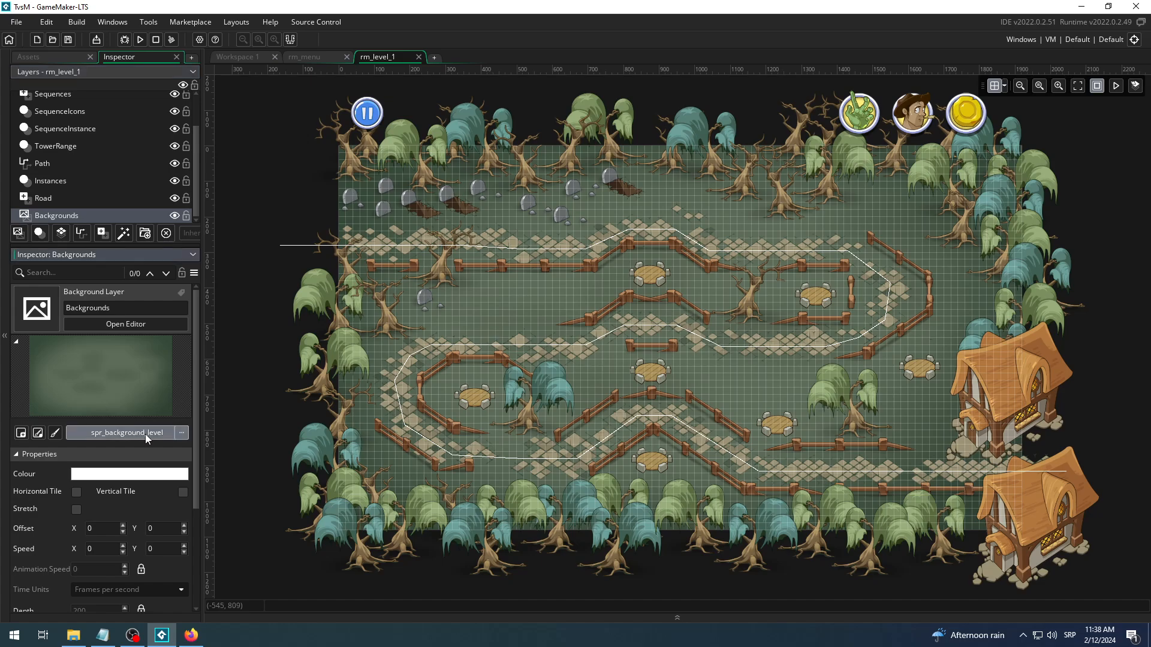
double_click(324, 289)
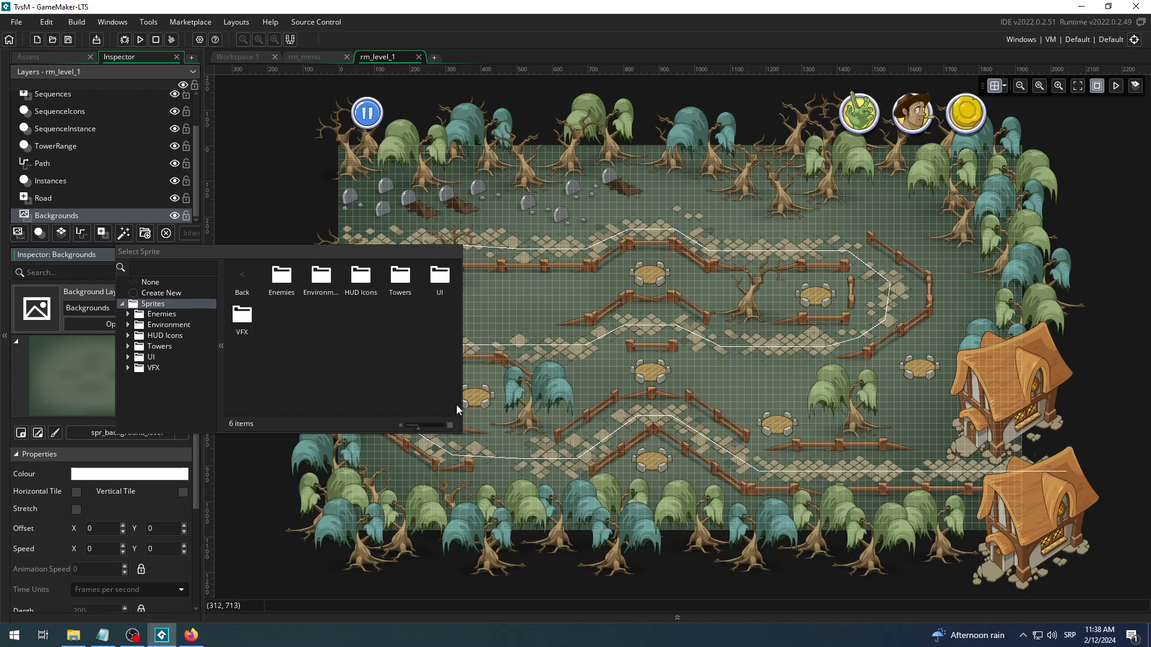
drag(461, 408, 771, 564)
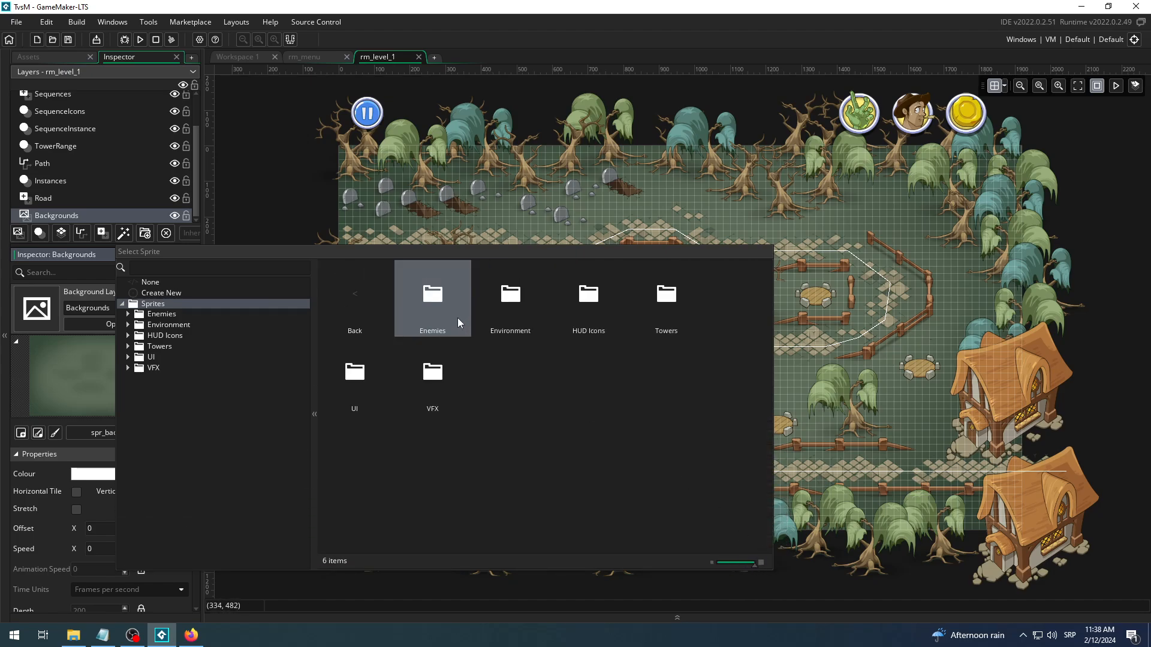
double_click(500, 312)
double_click(437, 309)
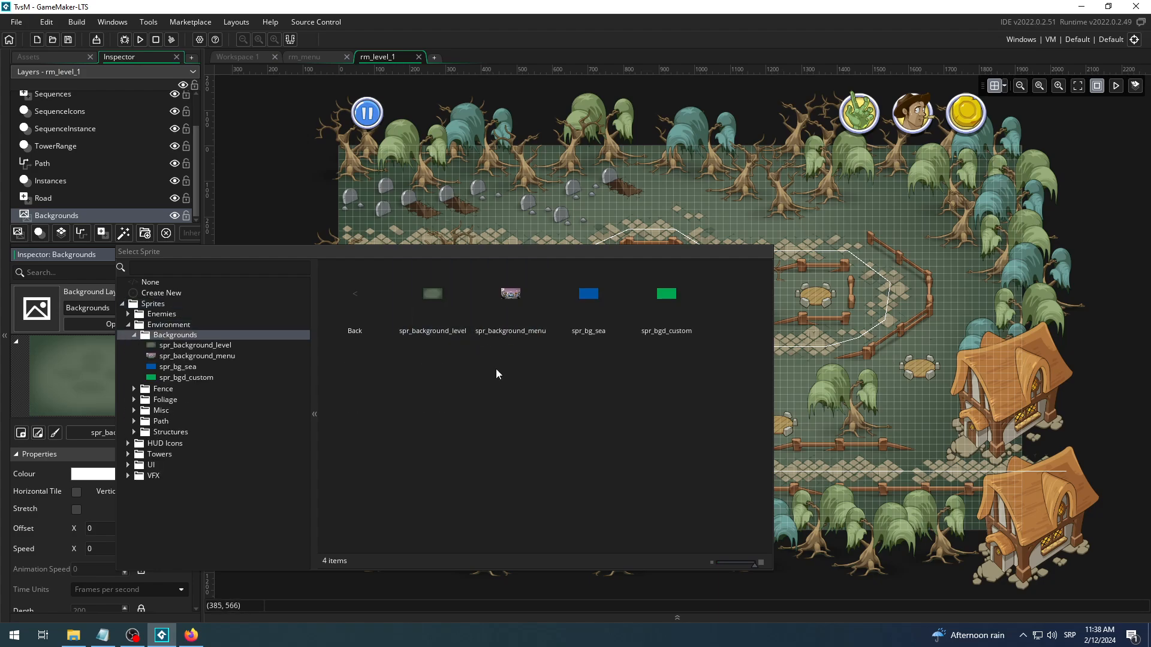
double_click(593, 307)
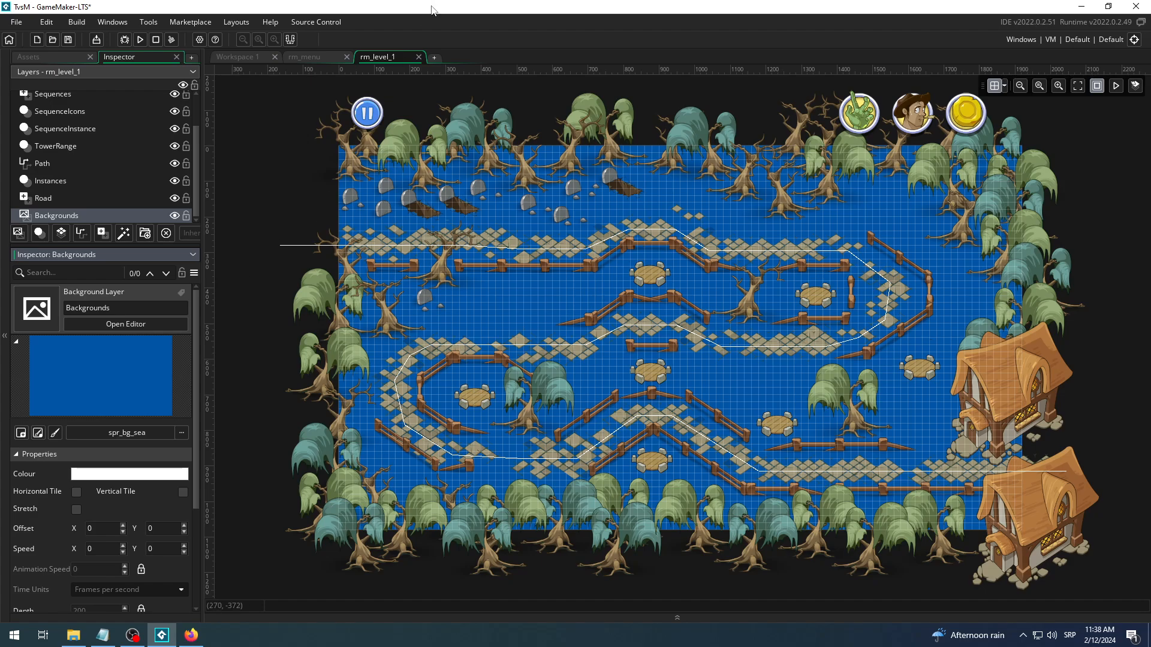
click(134, 635)
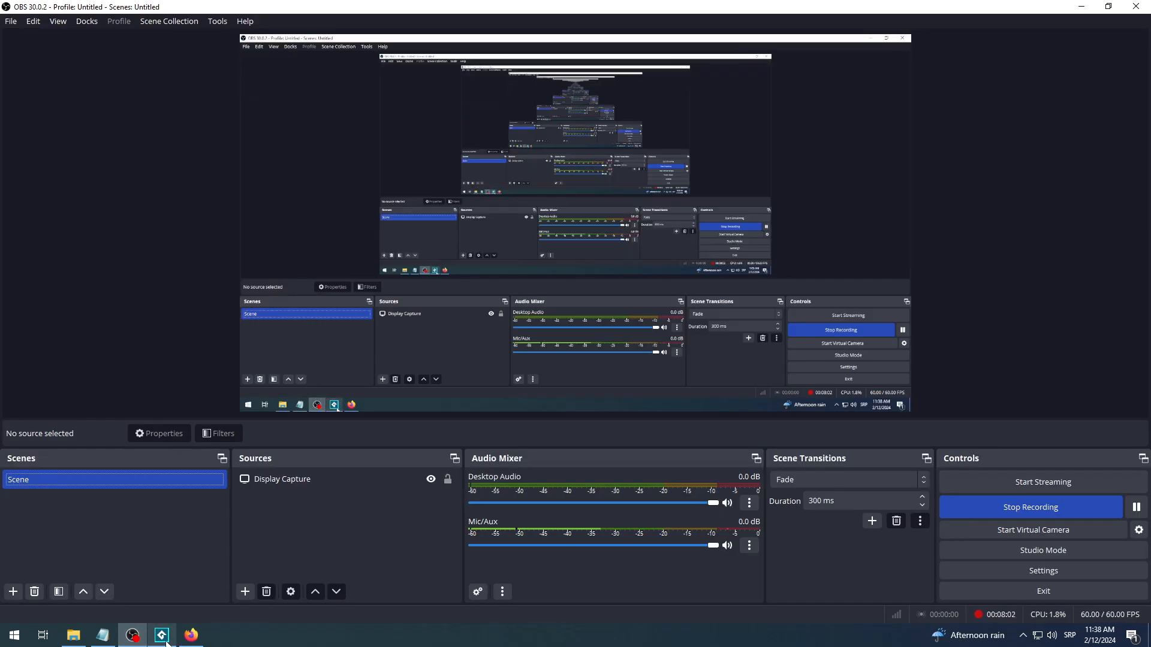
click(163, 639)
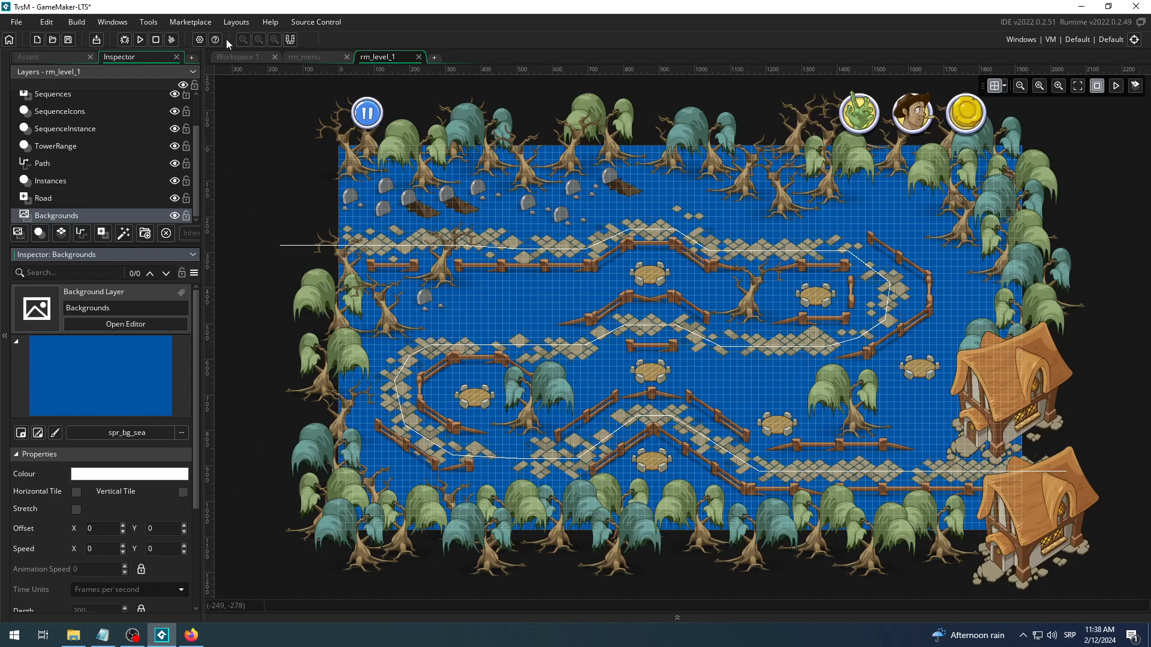
Run the game and start playing from its main menu to check the level's background, closing the game window when done
click(140, 40)
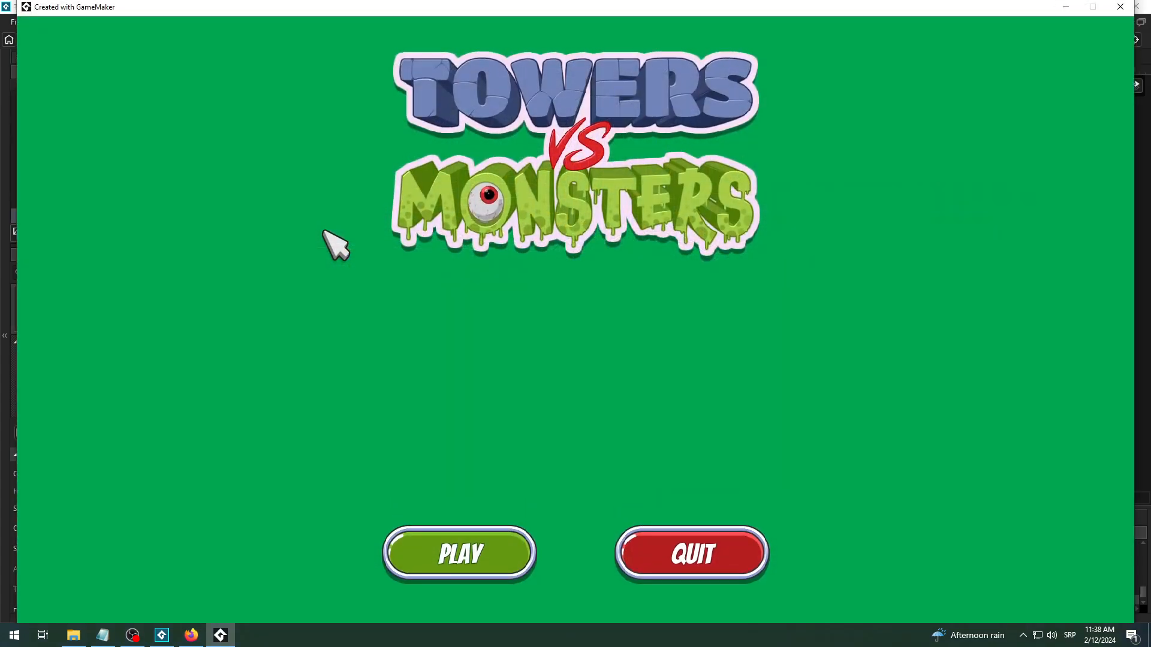
click(501, 555)
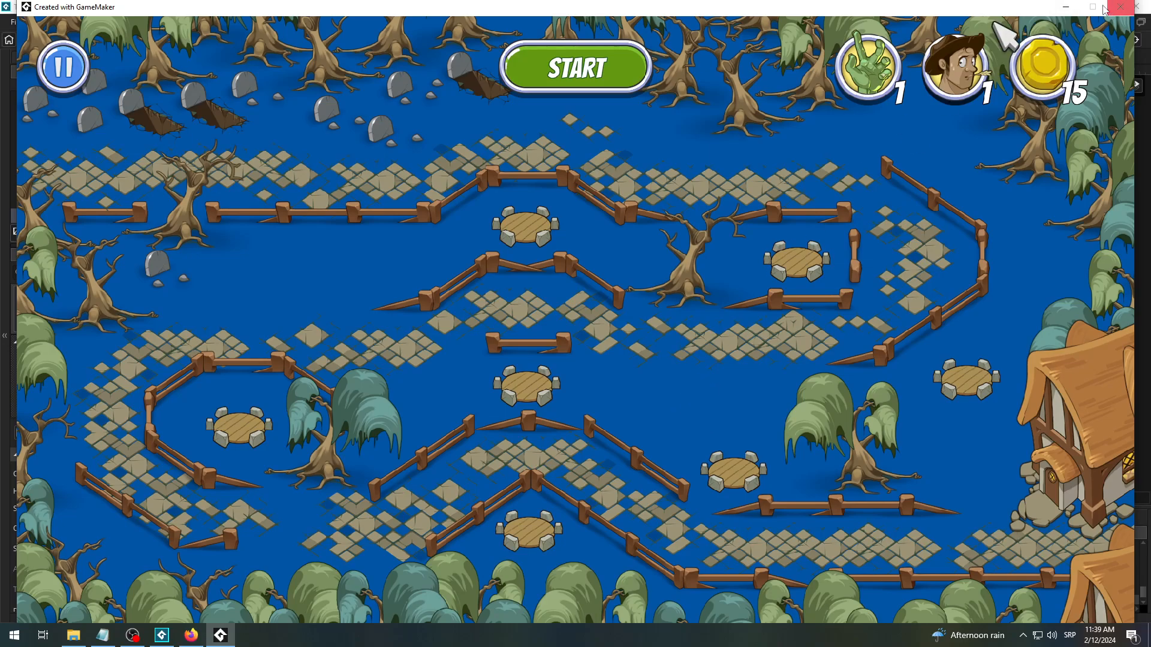
mouse_move(875, 9)
mouse_down()
mouse_move(862, 47)
mouse_move(874, 24)
mouse_up()
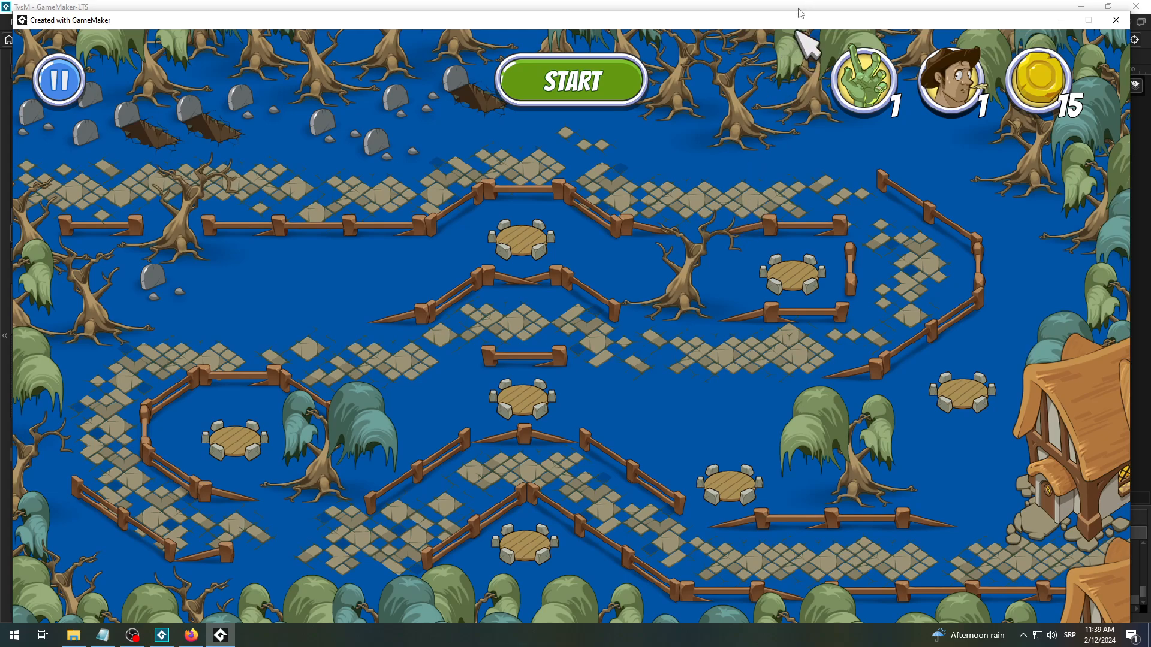
drag(799, 12, 695, 3)
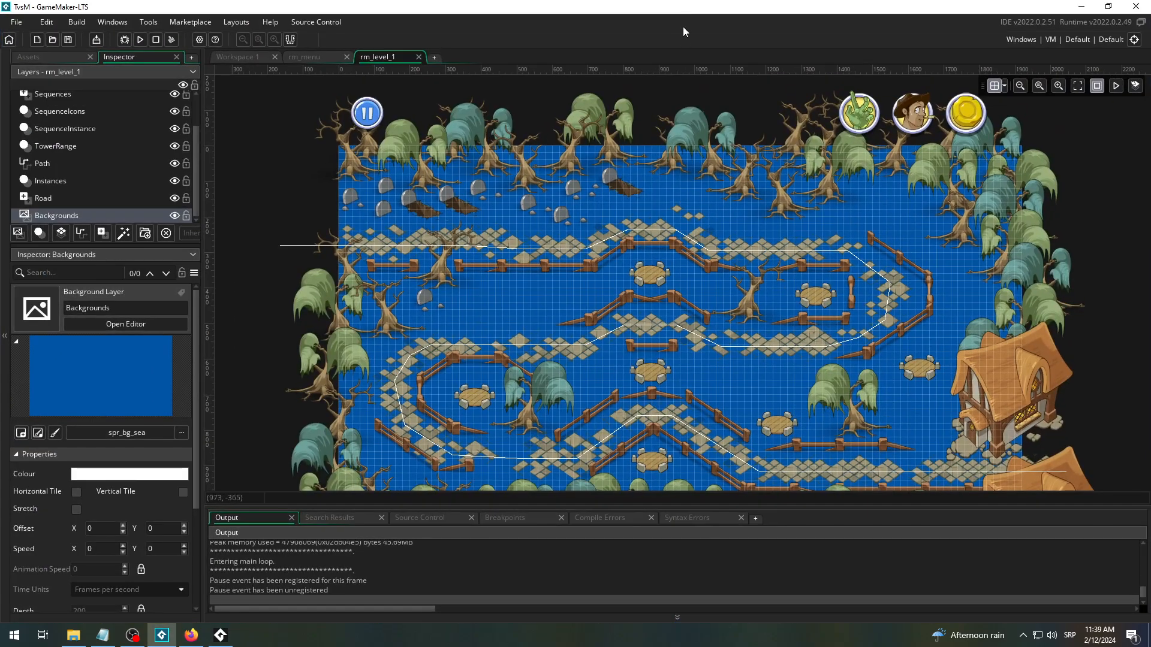
click(219, 636)
drag(957, 21, 931, 137)
click(974, 127)
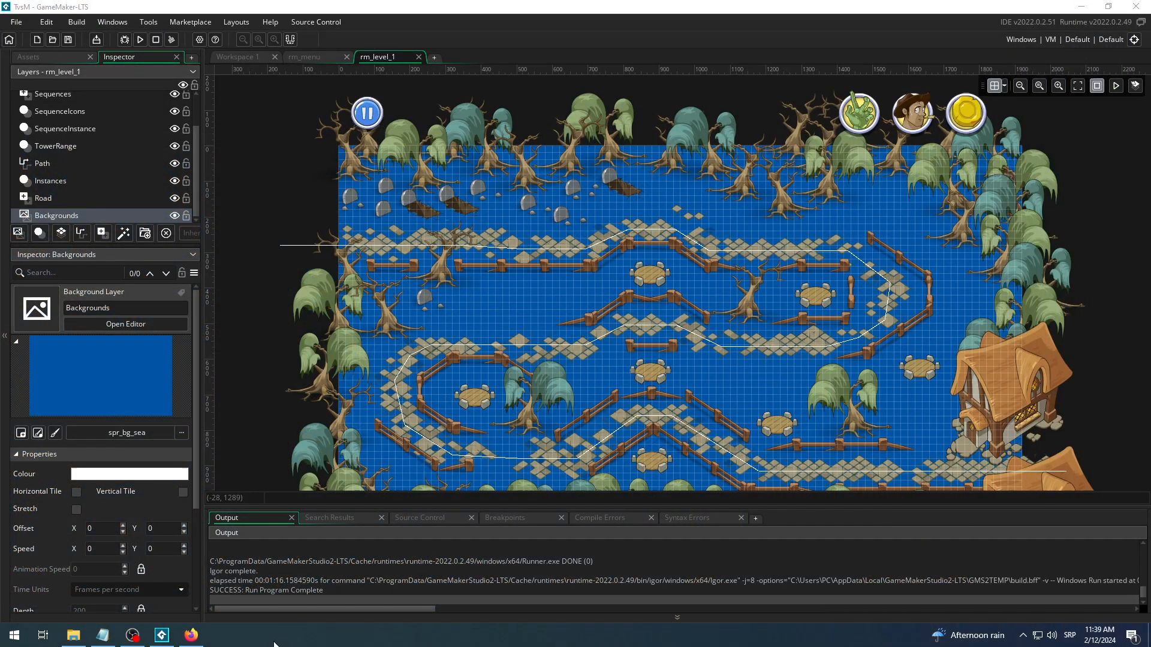
Switch to Firefox to view the Knowledge For All YouTube channel's videos and return to GameMaker
click(192, 635)
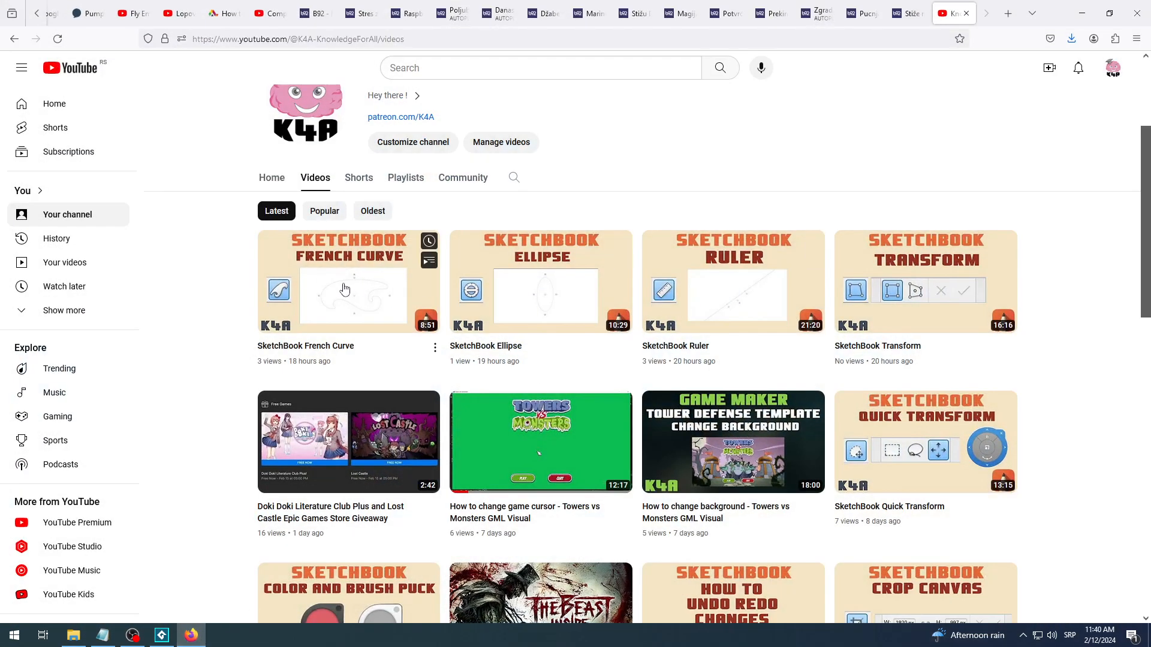
scroll(359, 288, up, 3)
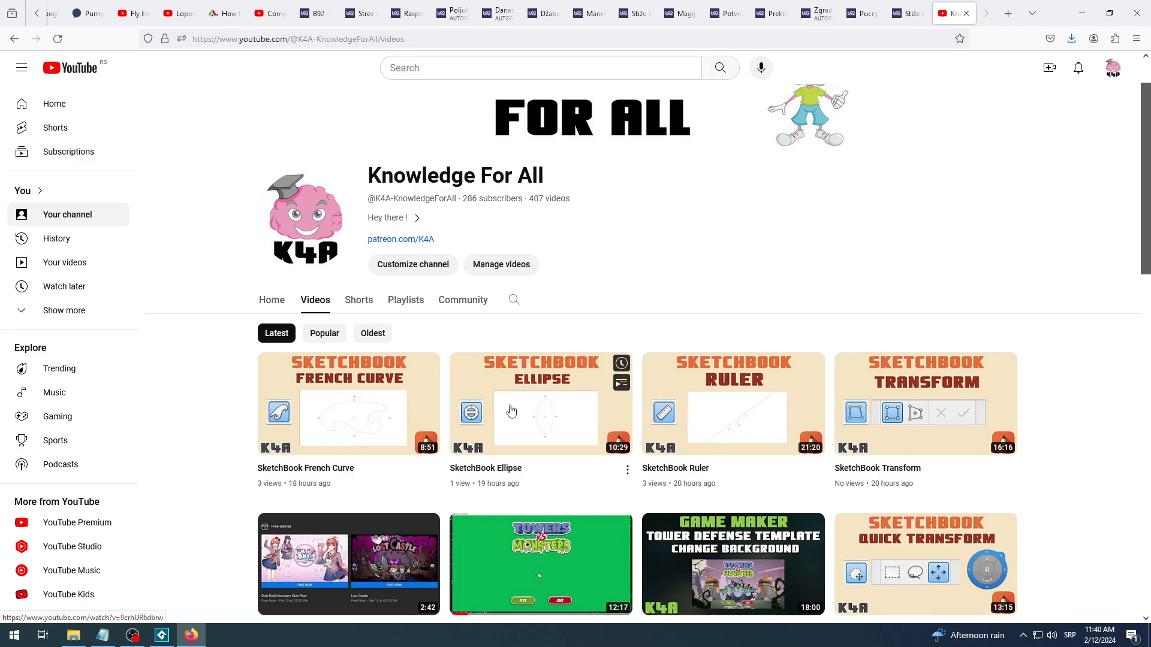
click(132, 635)
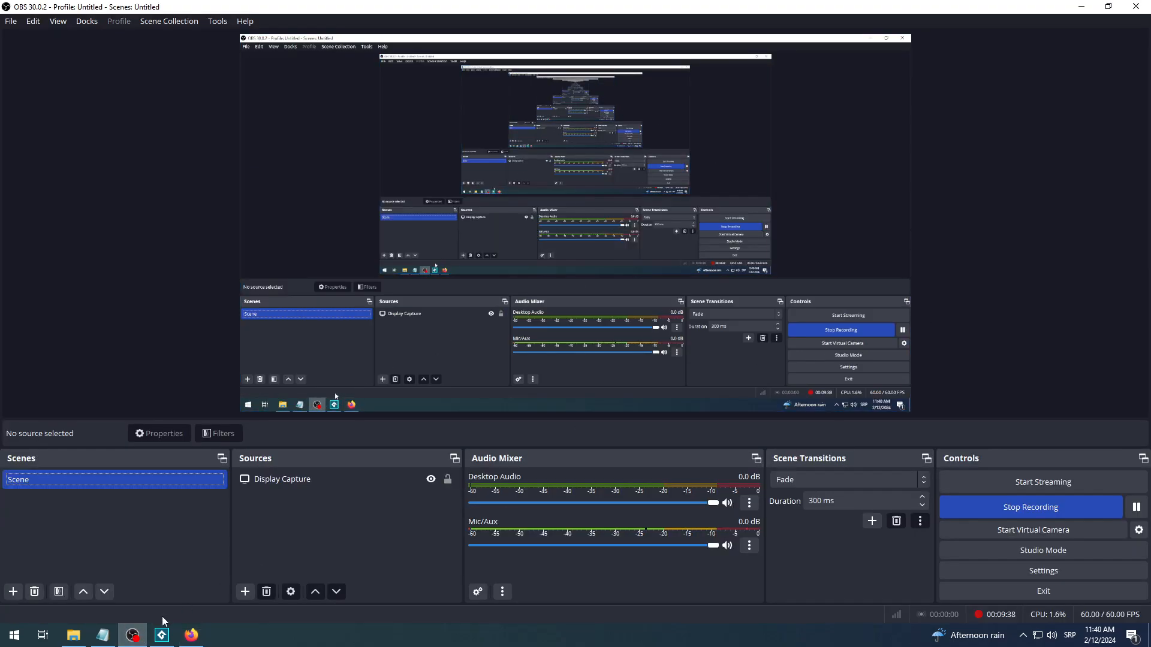
click(161, 634)
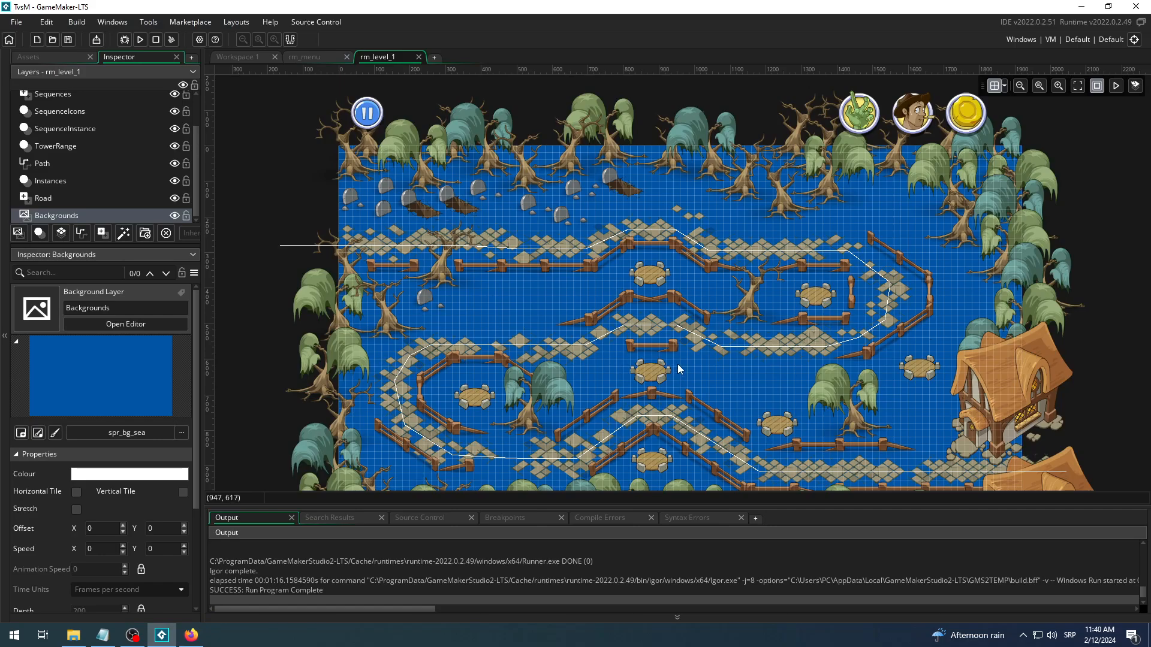